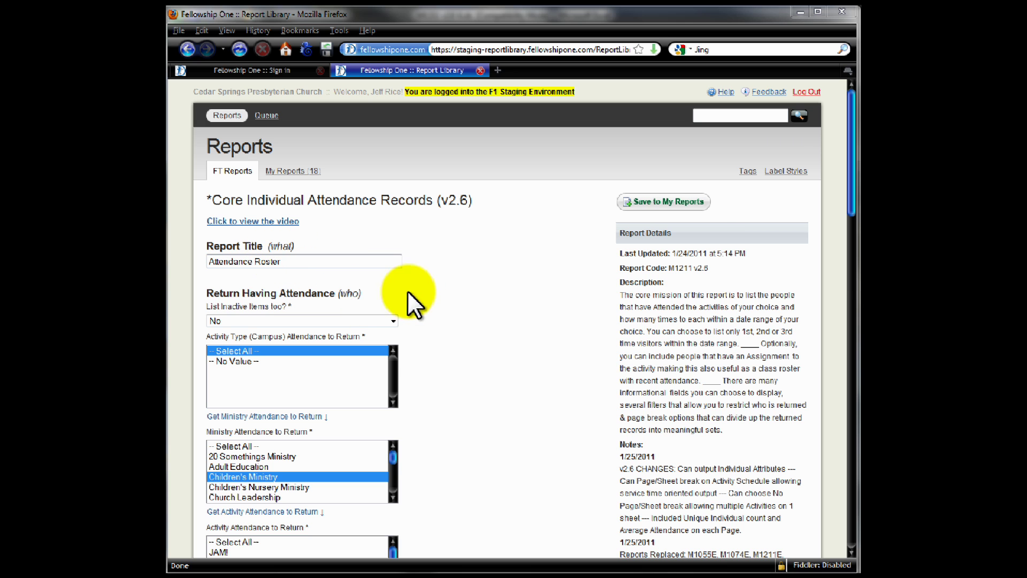
- Examine the report title and the Return Having Attendance filters, from inactive items and ministry through breakout group and time period
click(431, 287)
scroll(431, 287, down, 3)
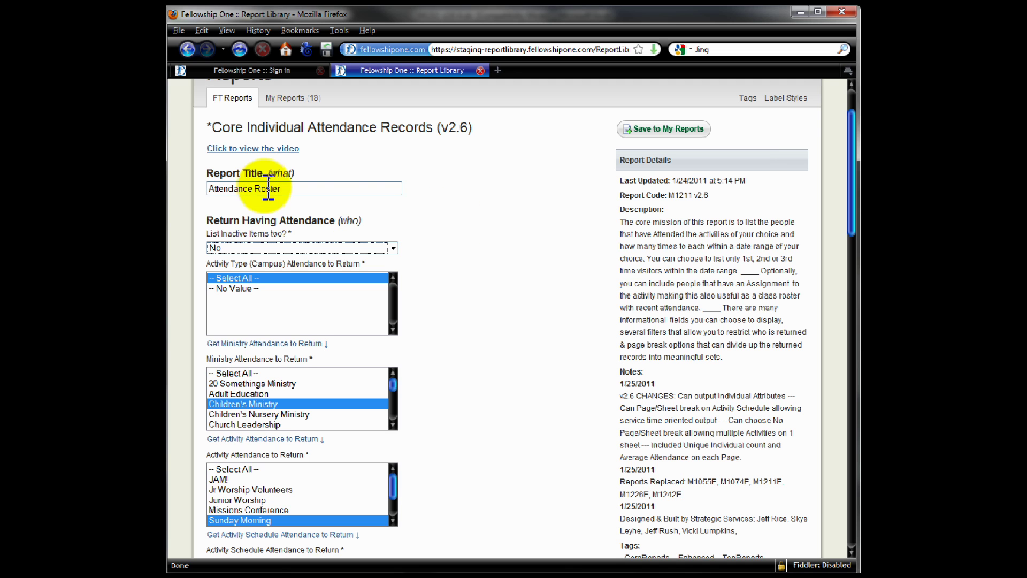
scroll(513, 236, down, 3)
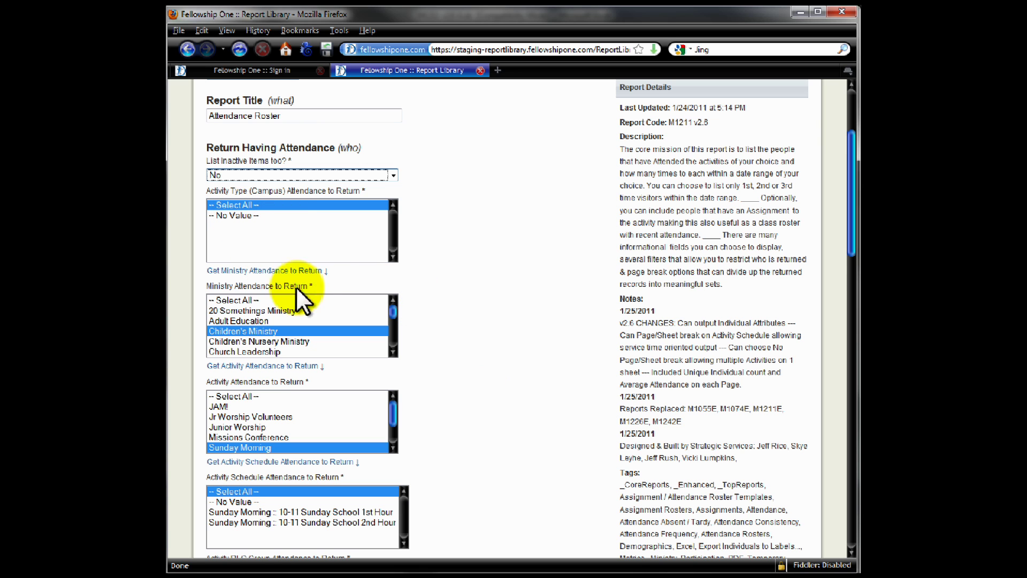
scroll(519, 390, down, 6)
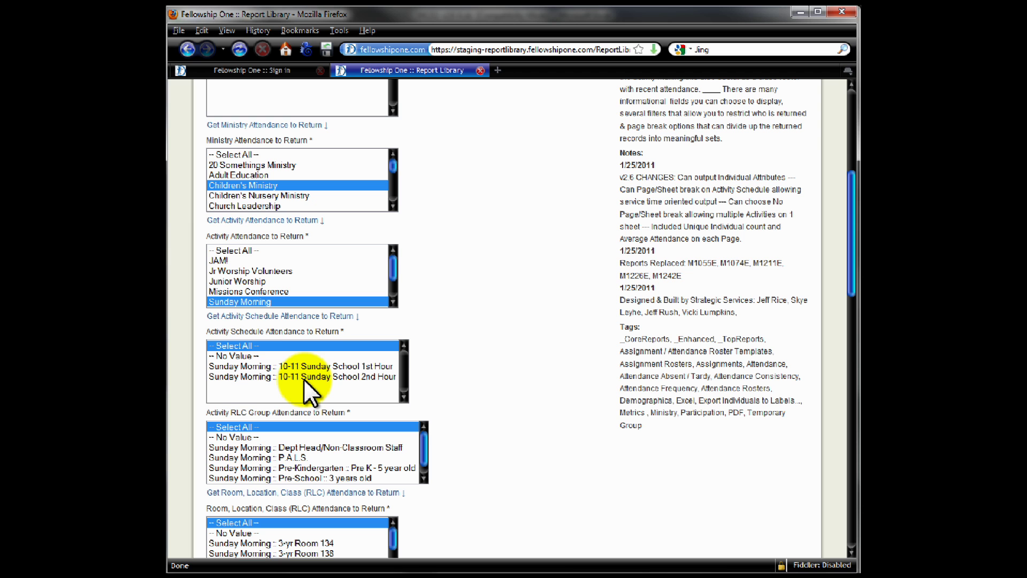
scroll(522, 368, down, 6)
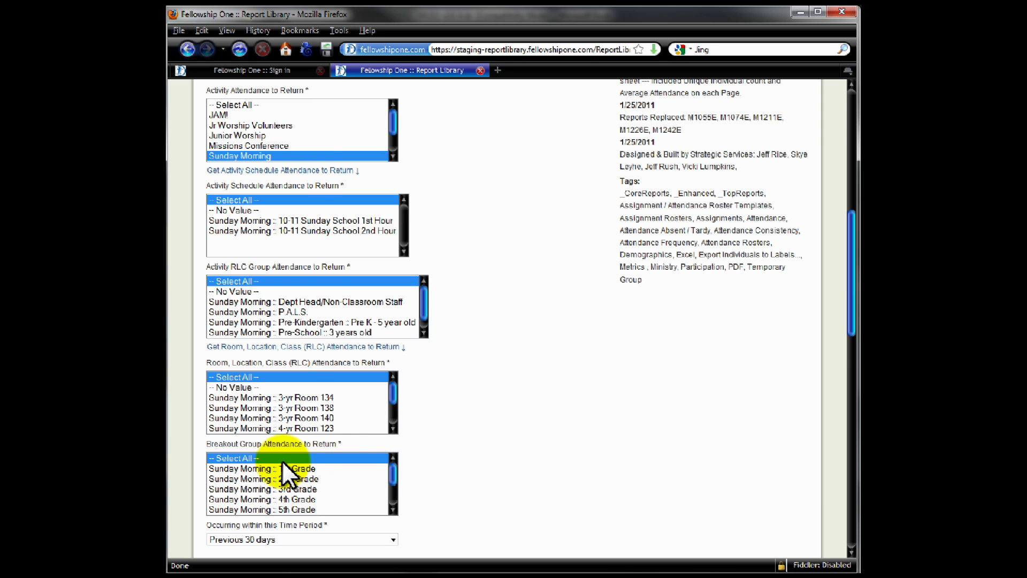
scroll(480, 425, down, 5)
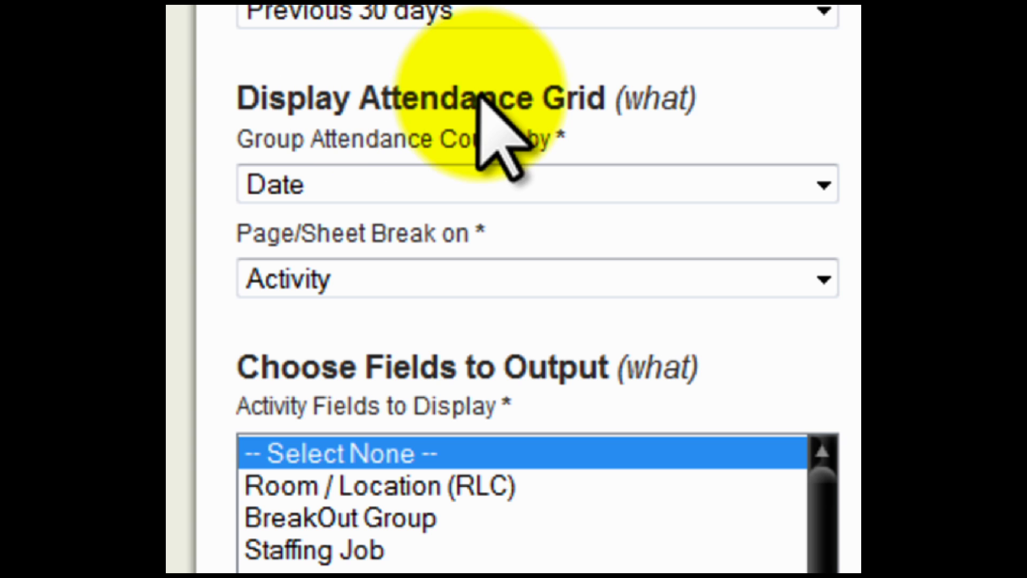
- Check the available options for grouping attendance counts and for the page/sheet break, without changing either selection
click(508, 185)
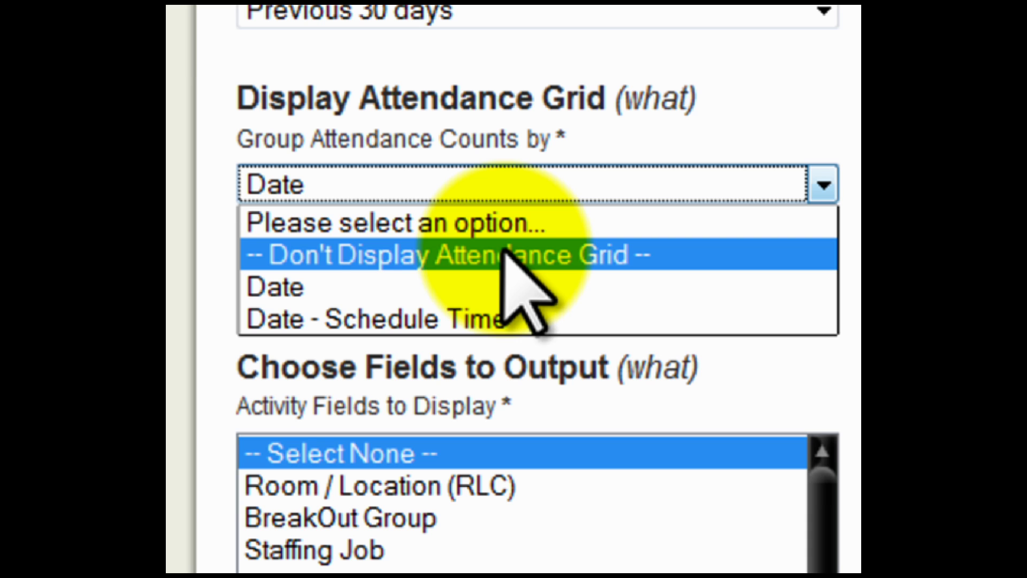
click(394, 273)
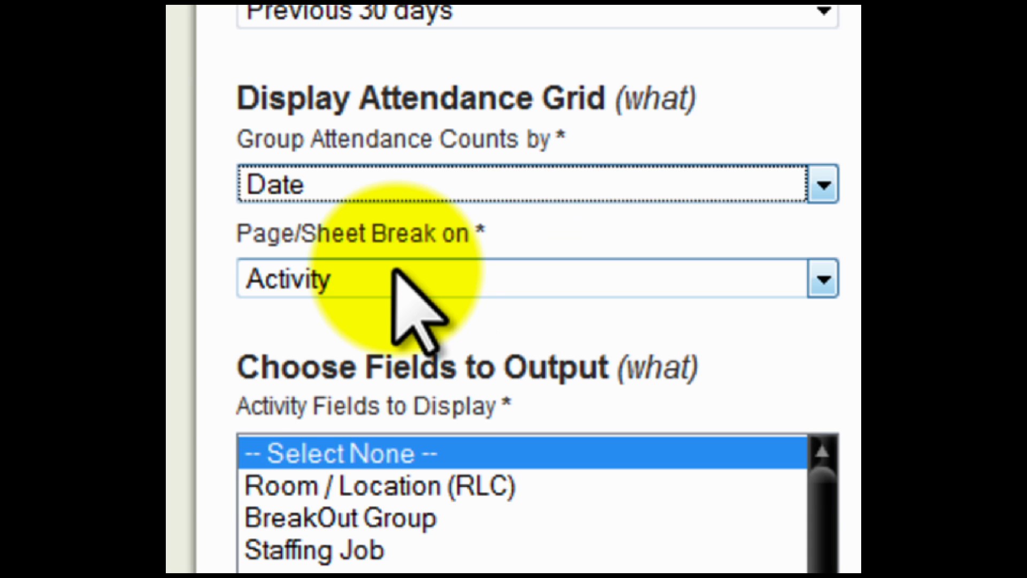
click(396, 271)
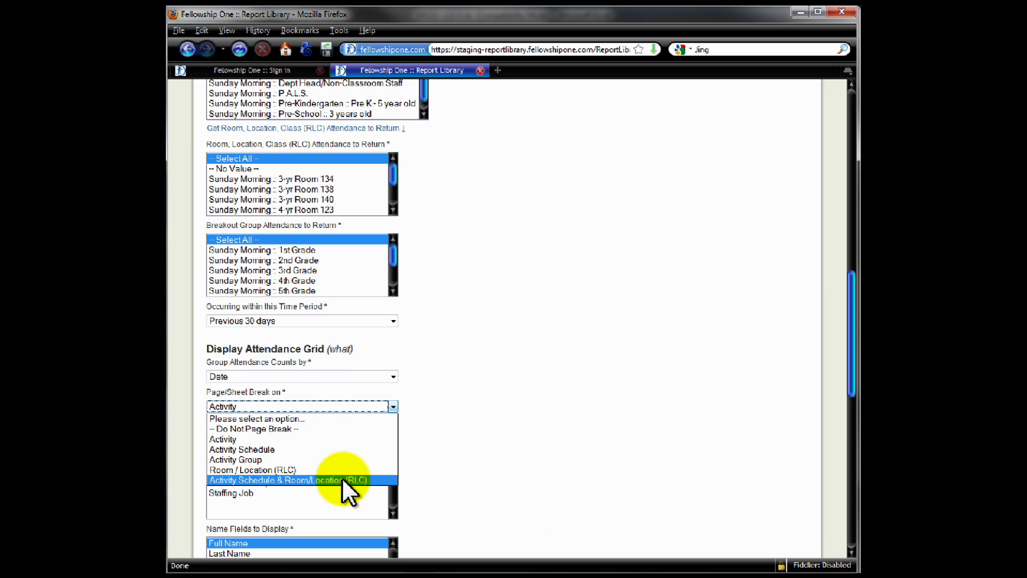
click(483, 466)
- Examine the activity, name, address, household and individual fields offered for output, through the end of the individual fields list
scroll(486, 459, down, 5)
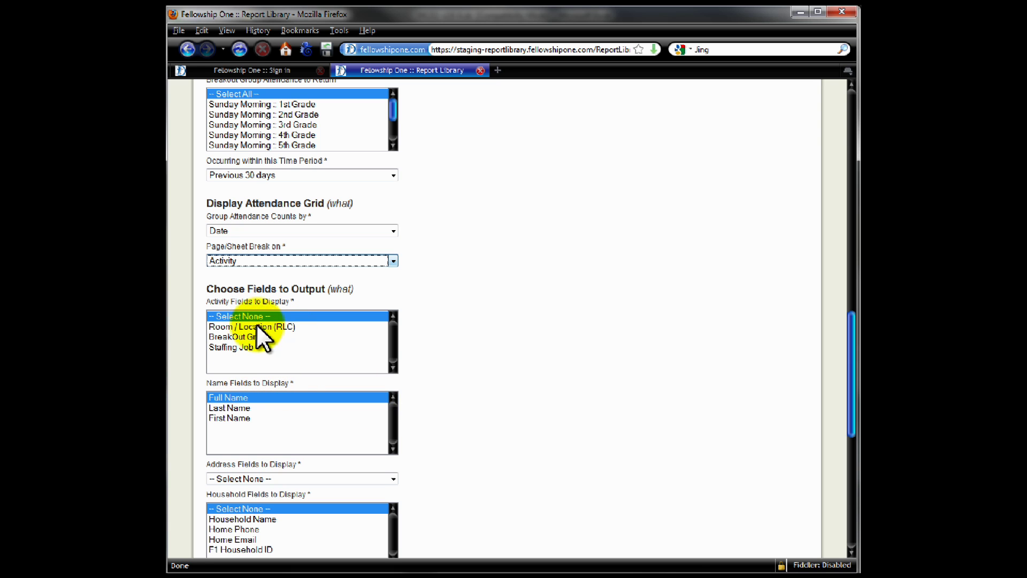
scroll(448, 397, down, 3)
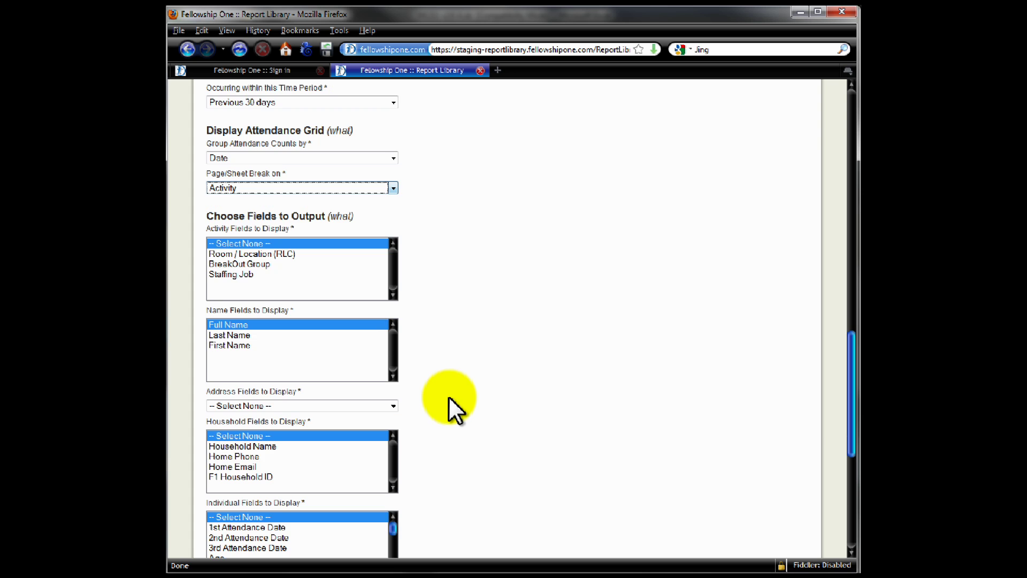
scroll(423, 397, down, 3)
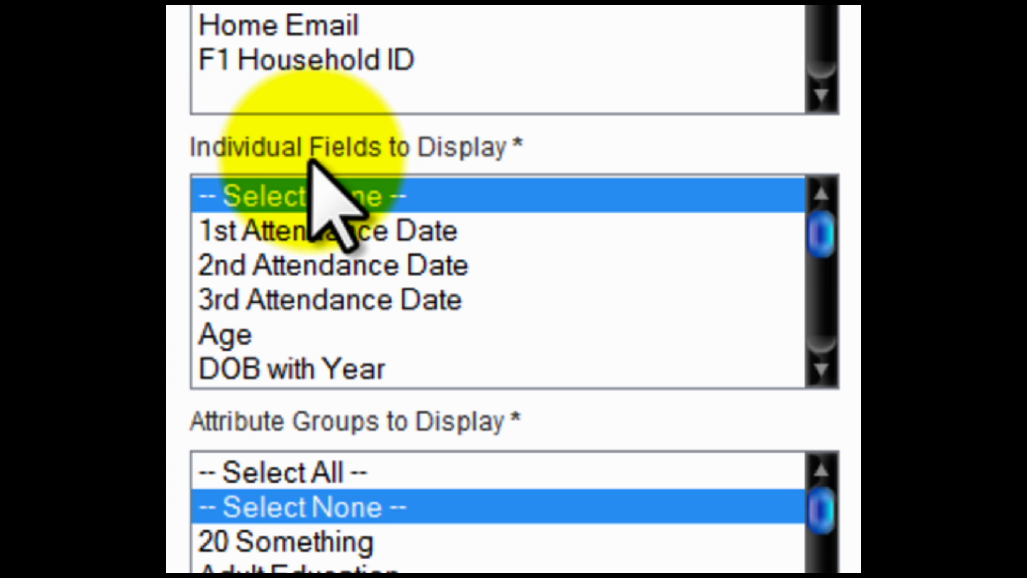
click(820, 229)
drag(820, 229, 820, 332)
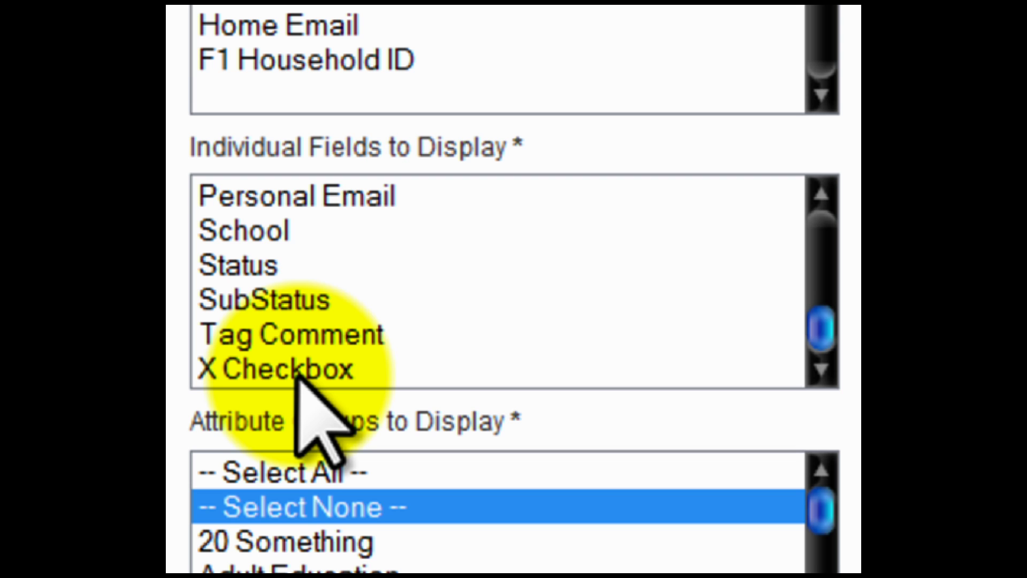
- Choose the Adult Education attribute group and load its attributes for display
click(315, 471)
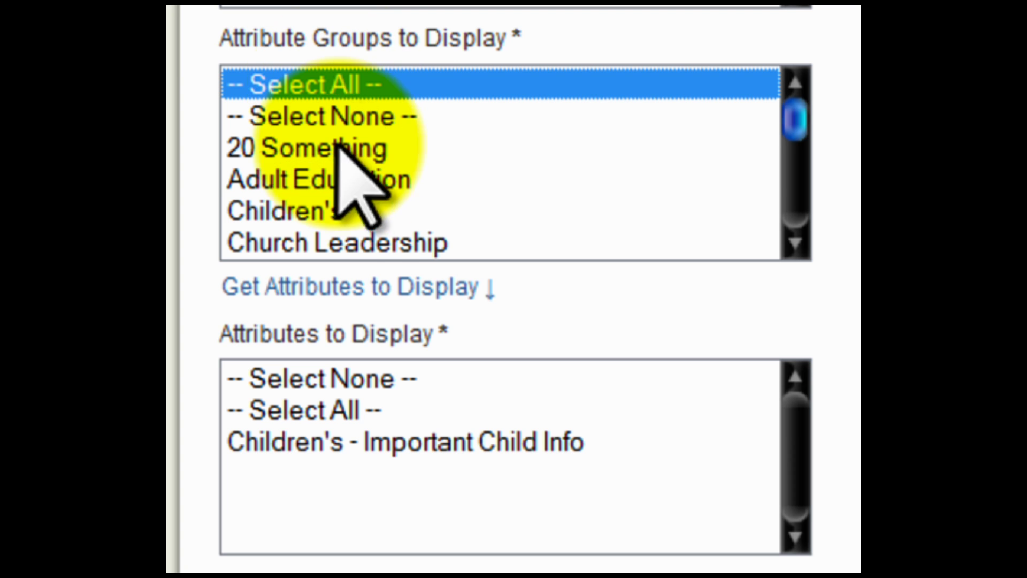
click(356, 179)
click(371, 286)
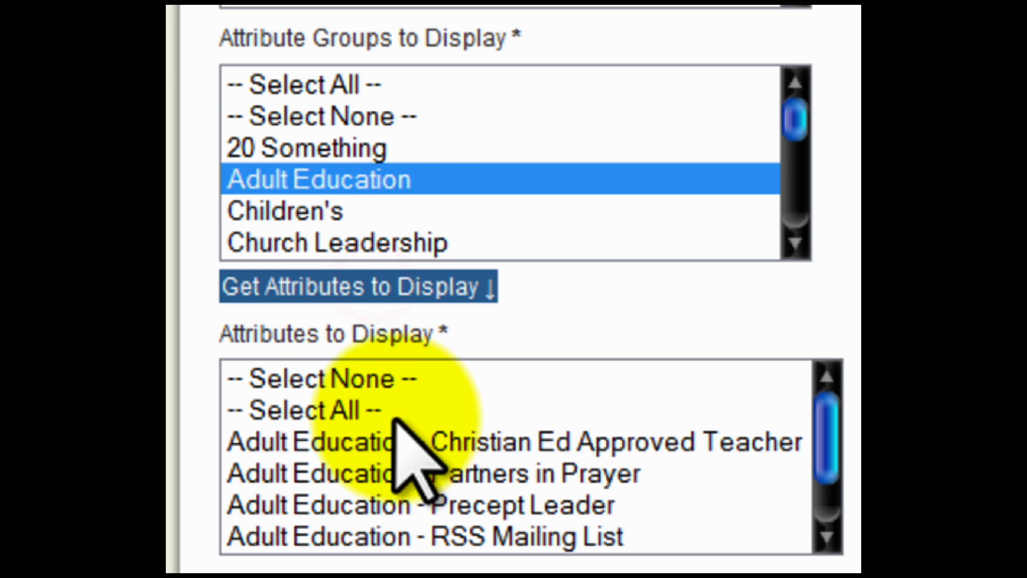
- Select the Adult Education attributes Christian Ed Approved Teacher, Partners in Prayer and Precept Leader for display
click(396, 442)
click(386, 475)
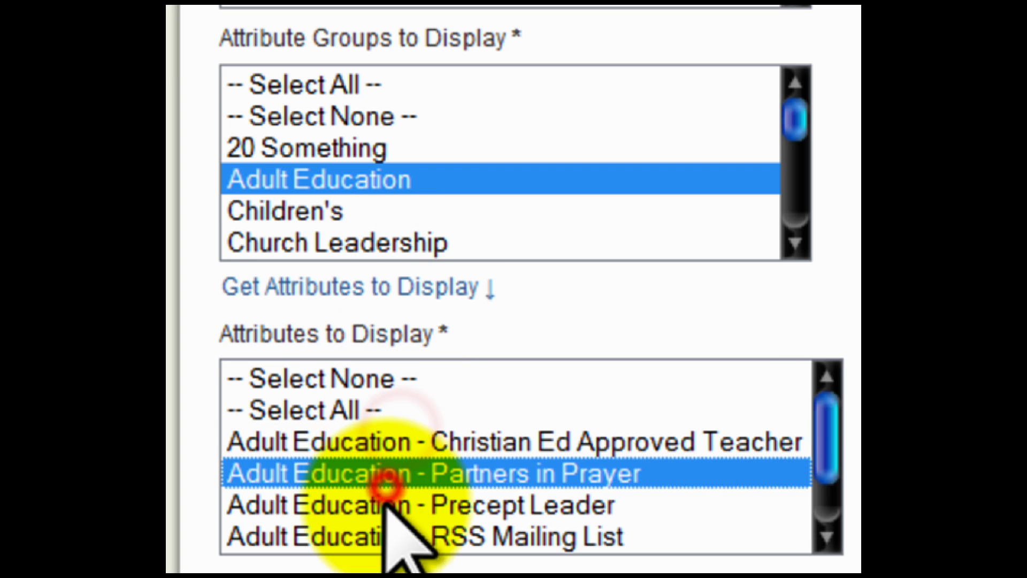
click(369, 436)
ctrl+click(361, 474)
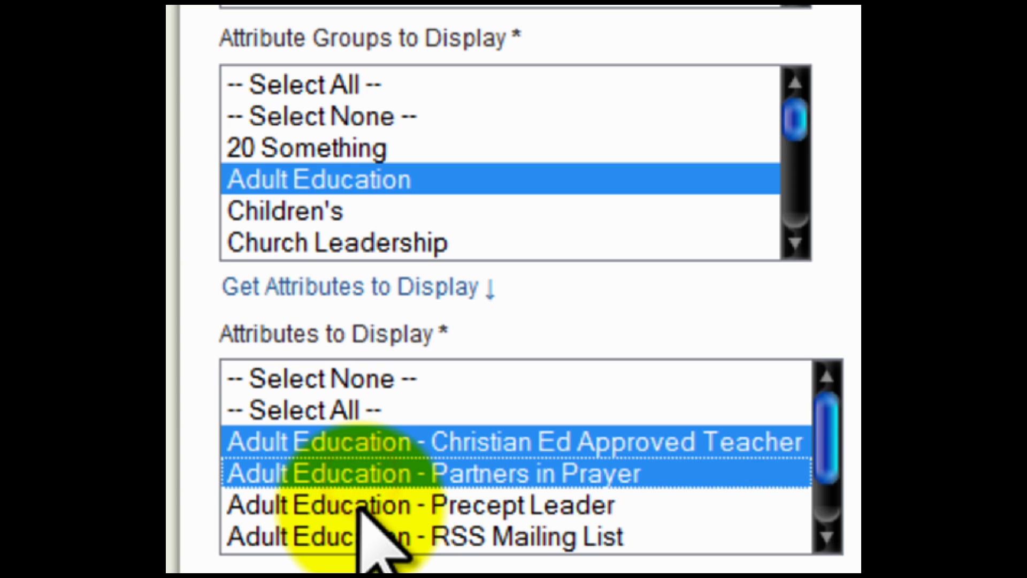
ctrl+click(359, 506)
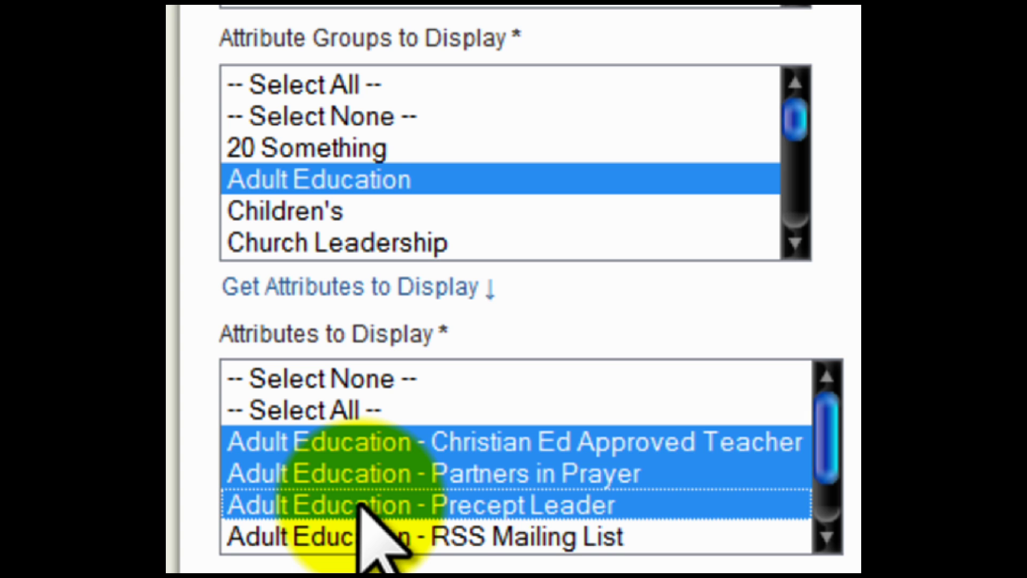
- Examine the assignment, visitor, quantity, status, age, role and group filters, plus the display field formatting and output type
scroll(259, 478, up, 10)
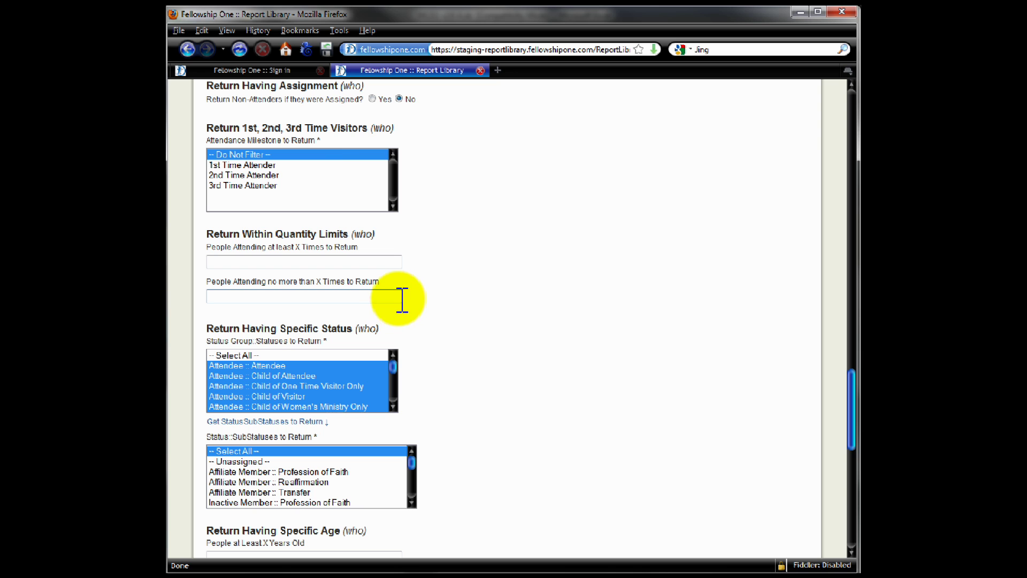
scroll(423, 241, down, 6)
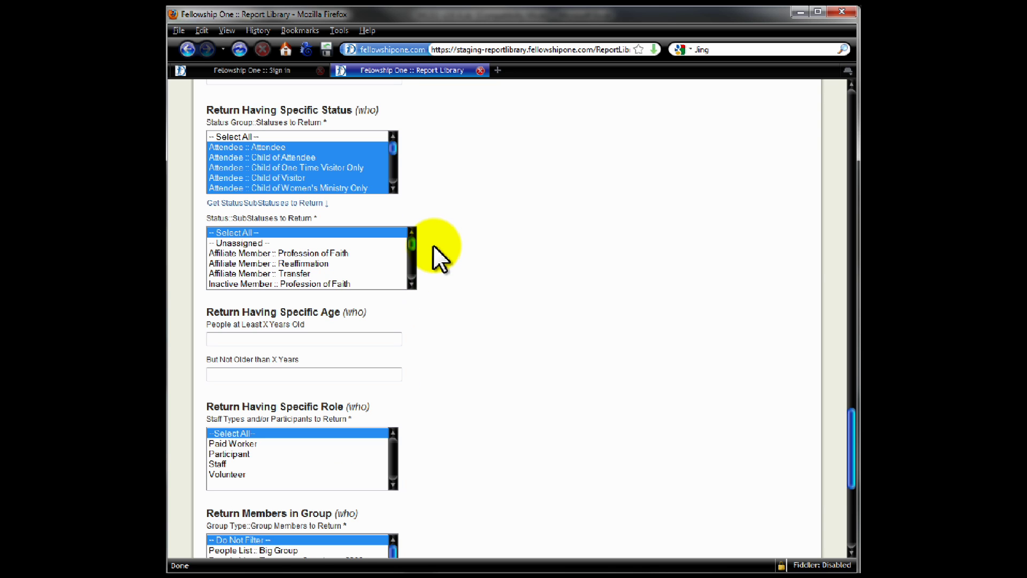
scroll(433, 244, up, 6)
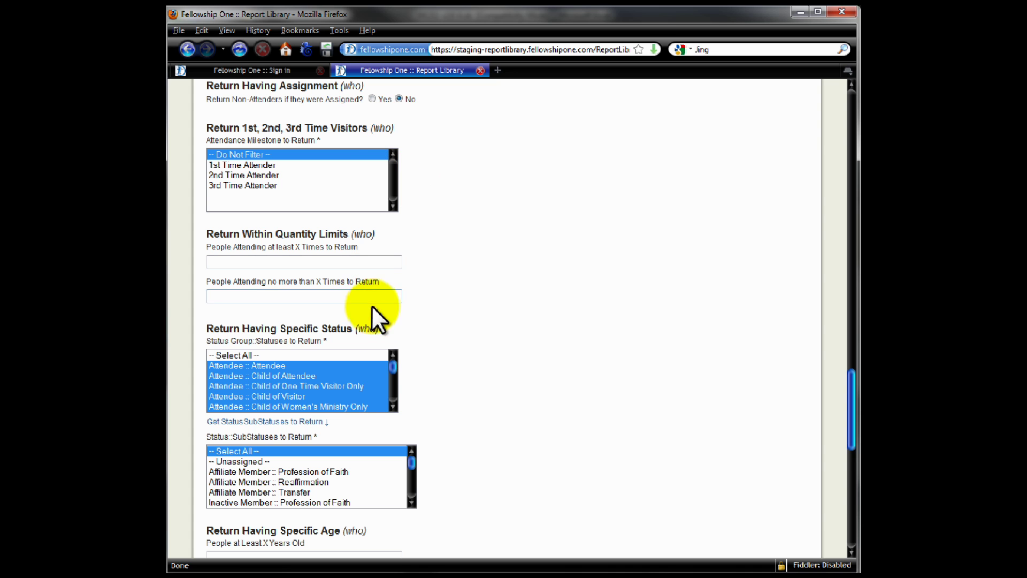
scroll(435, 393, down, 10)
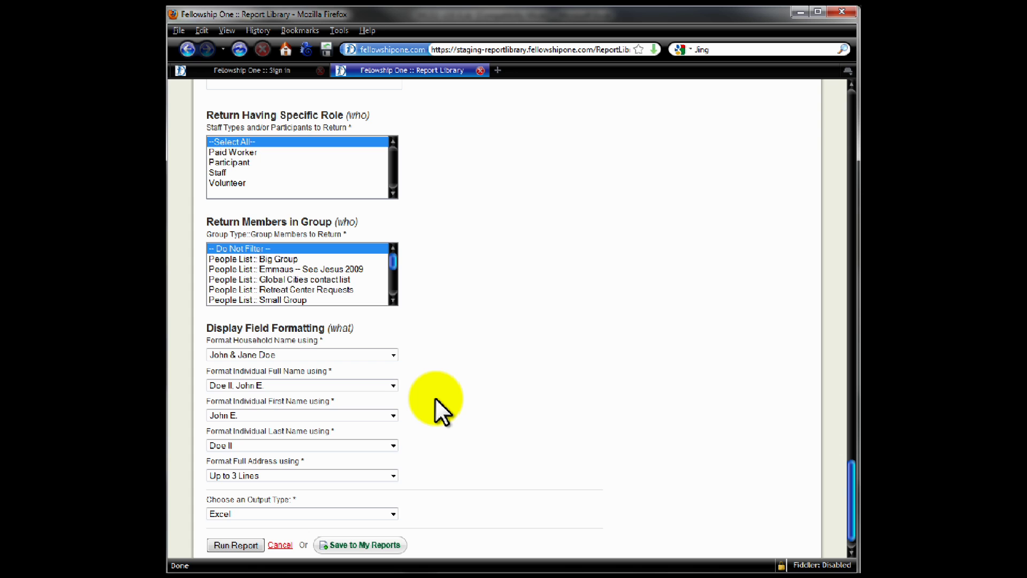
scroll(435, 397, up, 5)
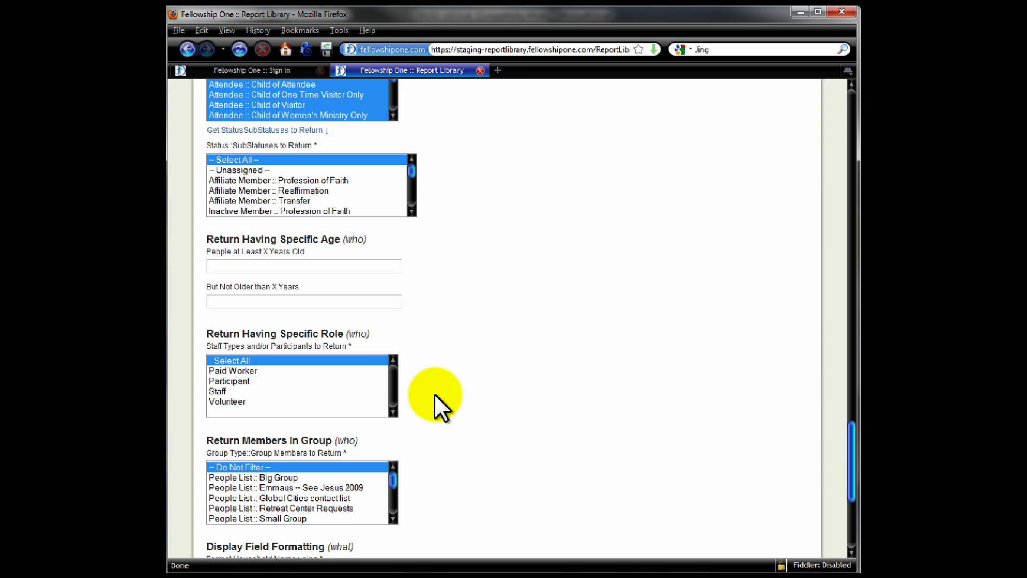
scroll(445, 408, up, 20)
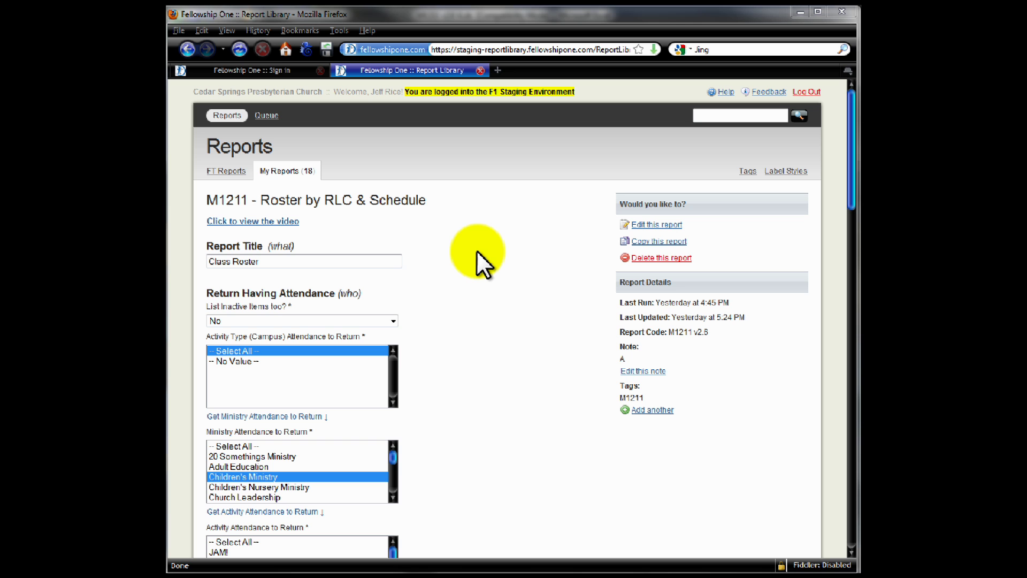
- Review the saved M1211 - Roster by RLC & Schedule report's attendance filters, custom date range, page break, output fields and attributes
scroll(500, 254, down, 5)
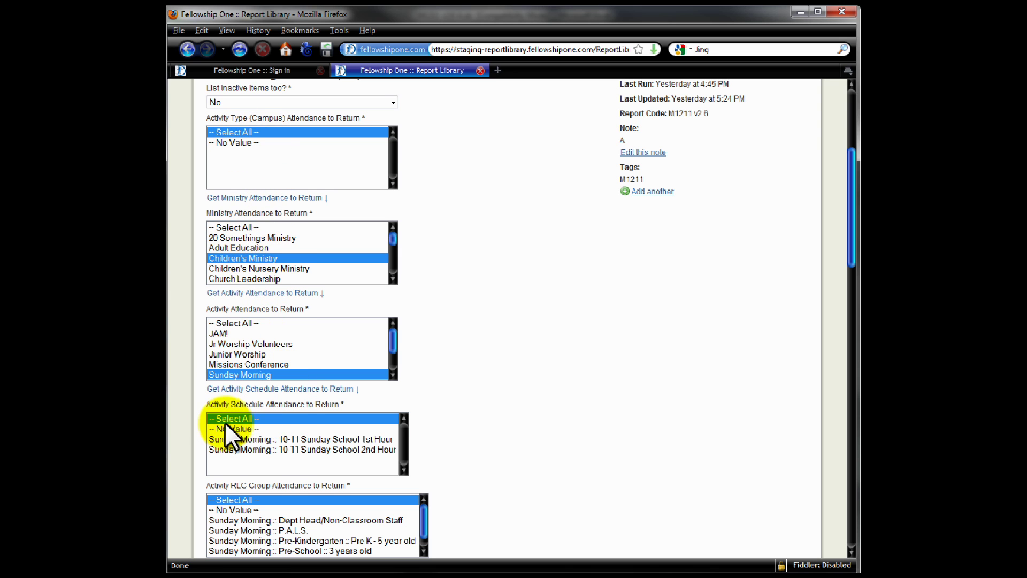
scroll(489, 384, down, 5)
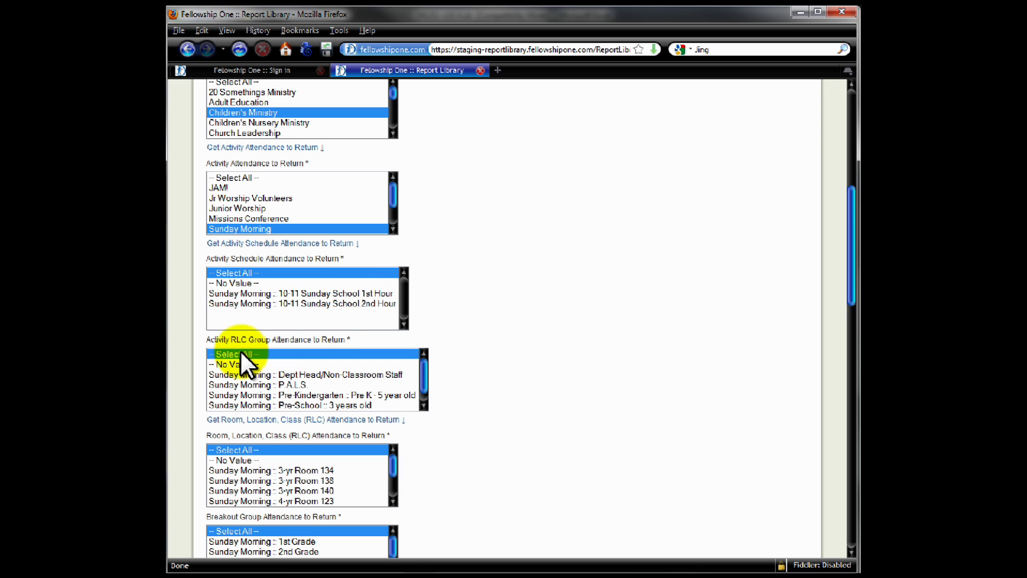
scroll(277, 364, down, 1)
scroll(427, 417, down, 7)
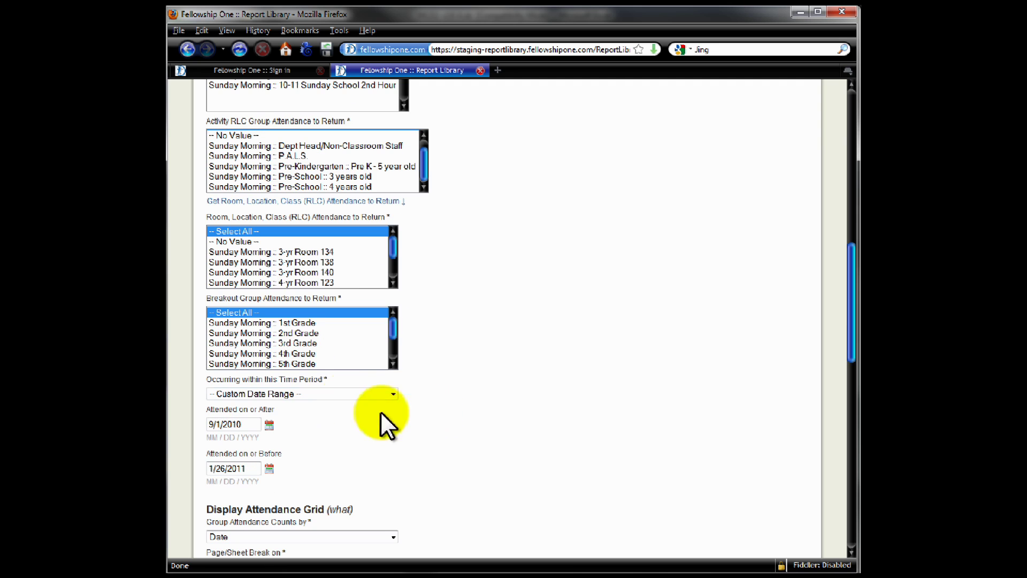
scroll(484, 335, down, 7)
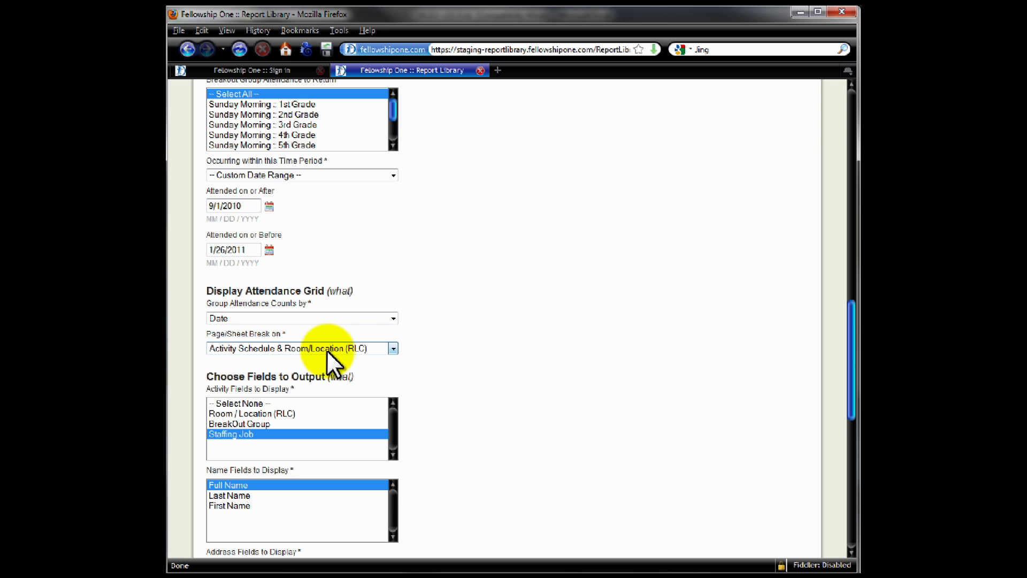
scroll(339, 367, down, 2)
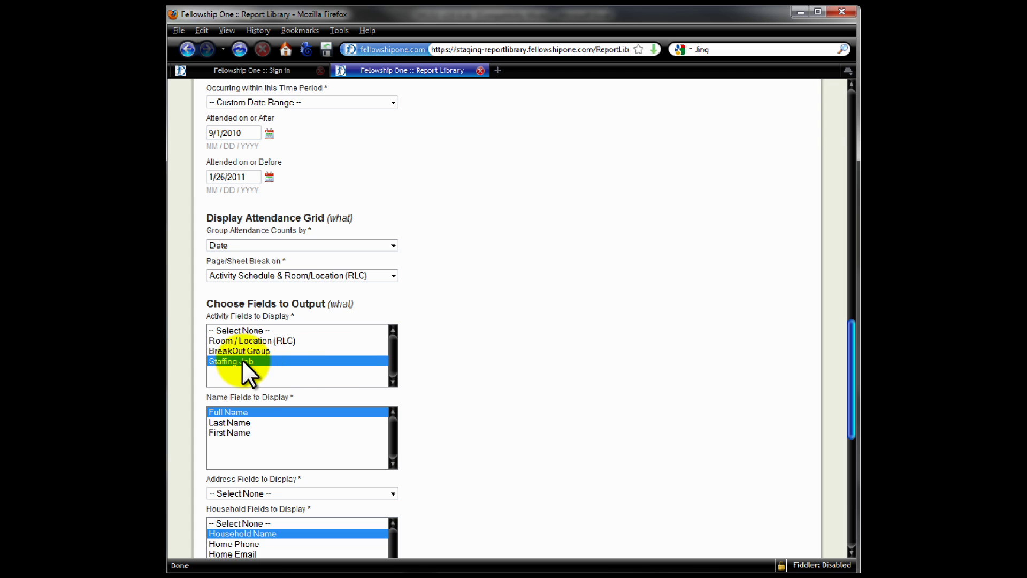
scroll(469, 385, down, 10)
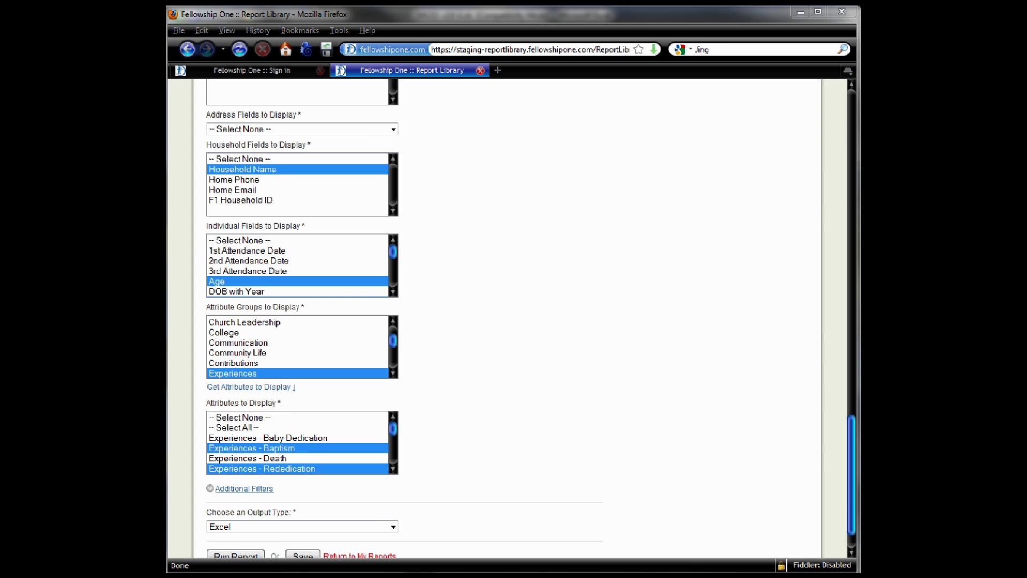
- Switch to the M1211 v2.6 A.xls class roster in Excel and look through the staff and attendee rows on Sheet1
mouse_move(404, 576)
click(456, 561)
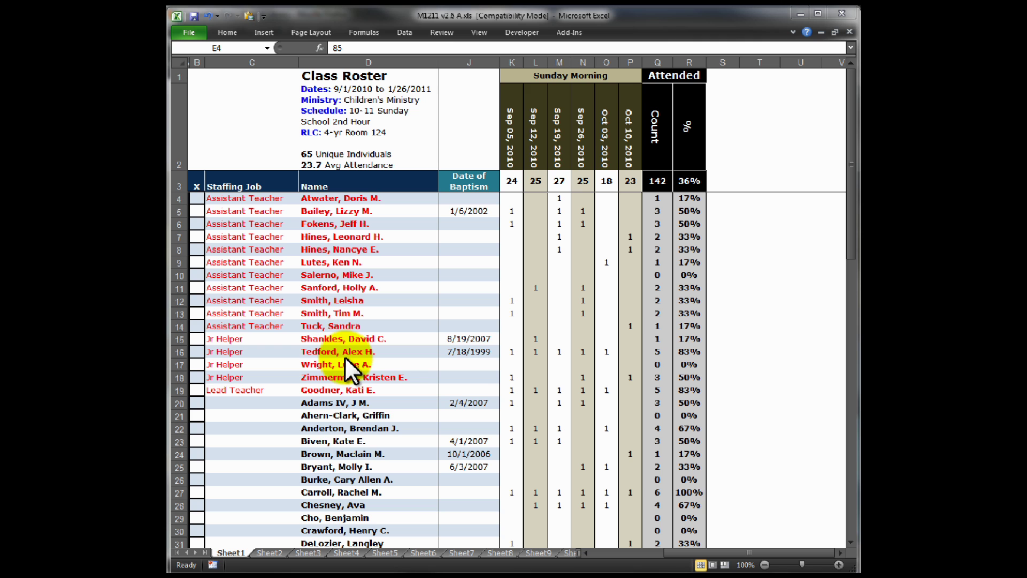
click(852, 217)
drag(851, 233, 848, 275)
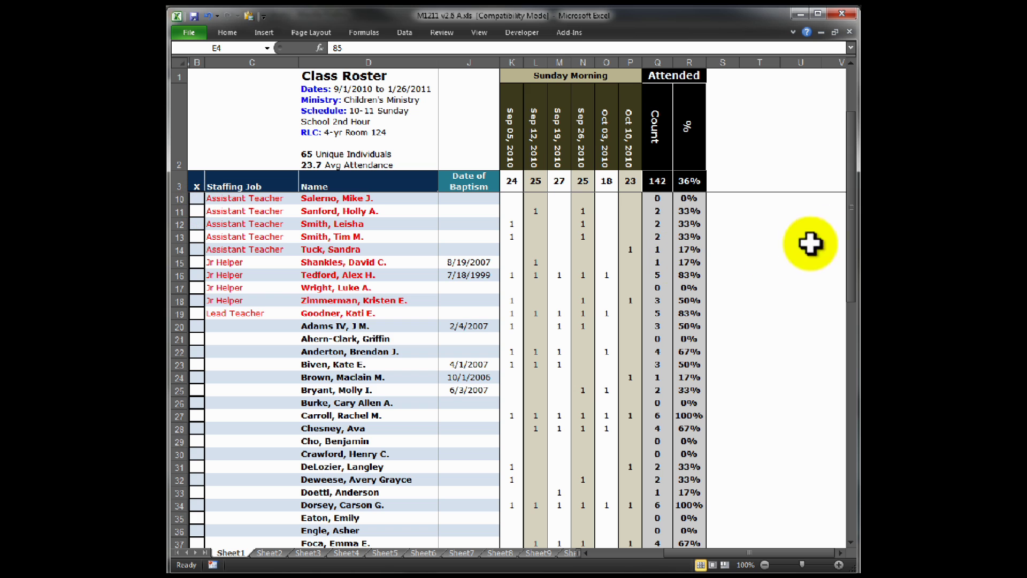
drag(851, 234, 839, 149)
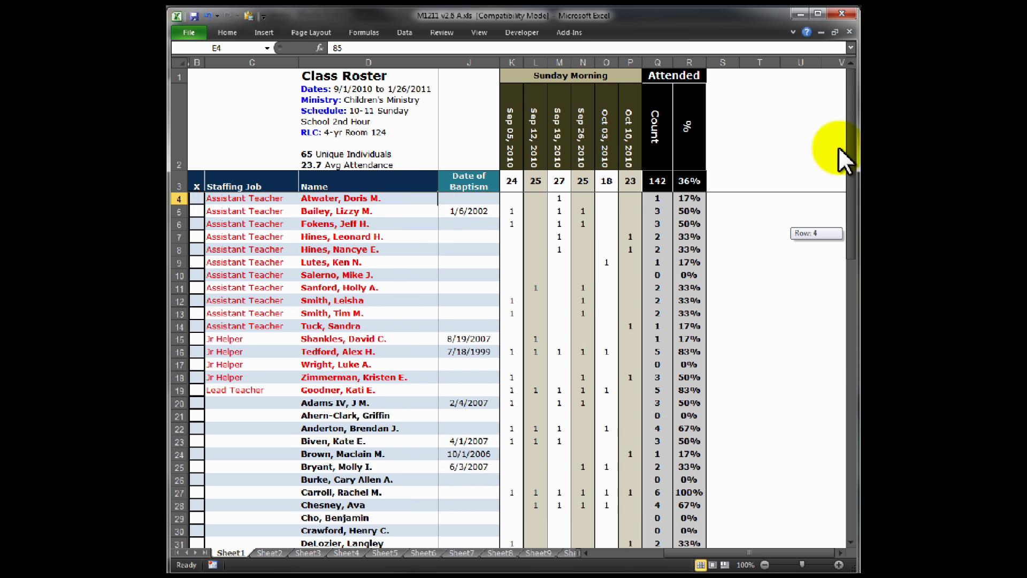
- View the class rosters on Sheet2 and Sheet3 to compare their schedule and room headings
click(275, 553)
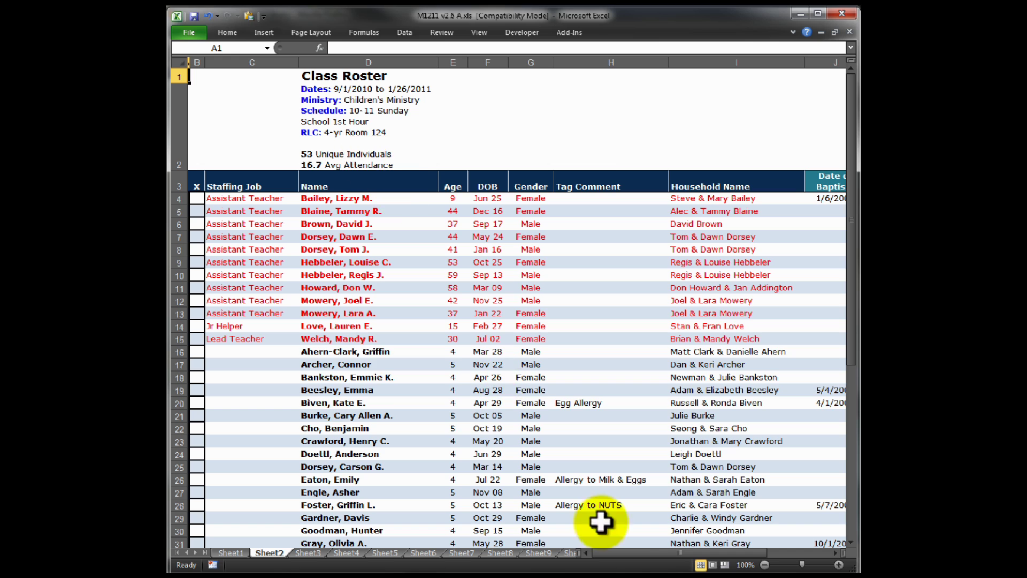
drag(656, 552, 688, 556)
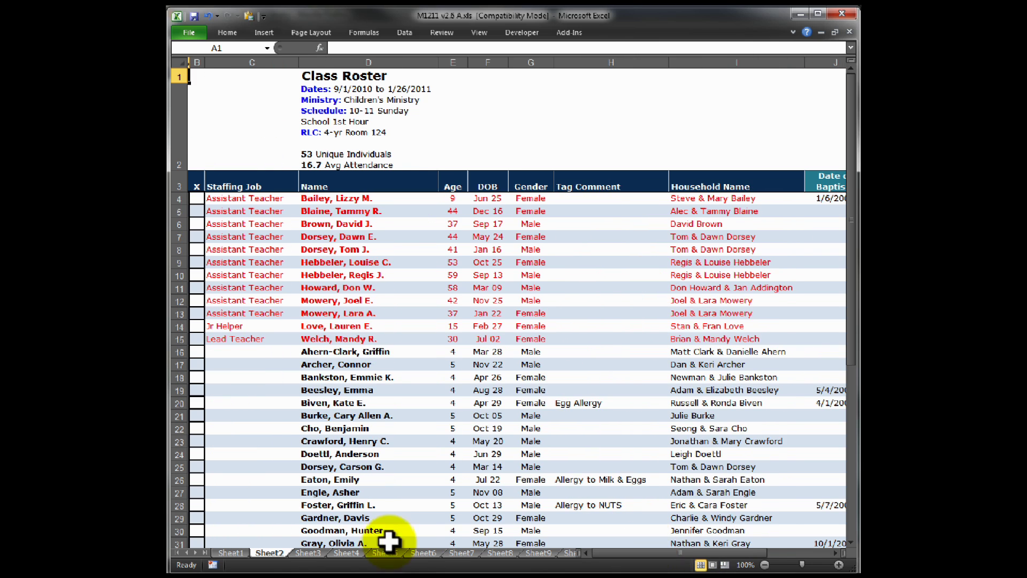
click(310, 552)
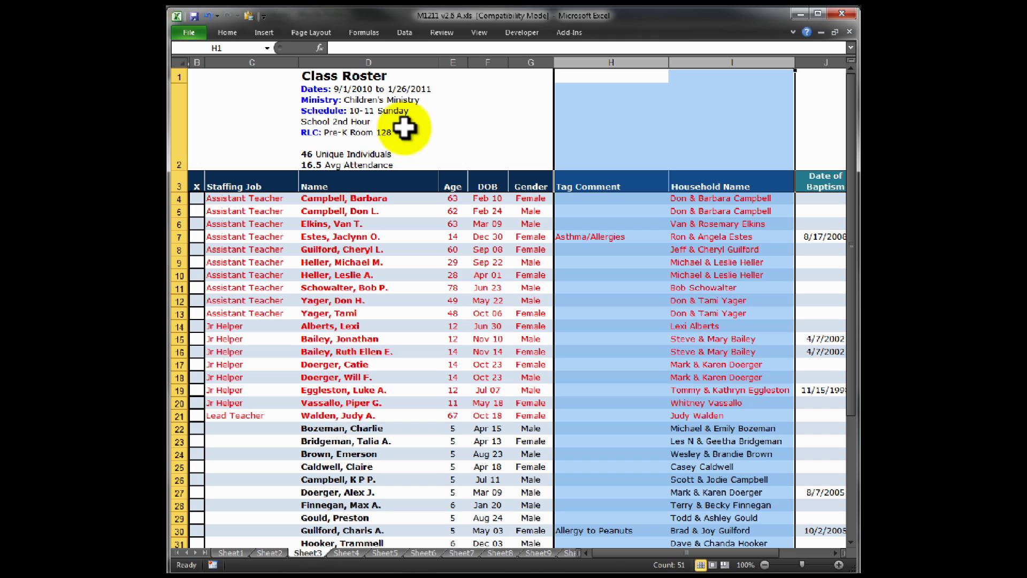
- Look across the Sheet3 class roster to its Date of Baptism column and dated attendance columns
click(431, 210)
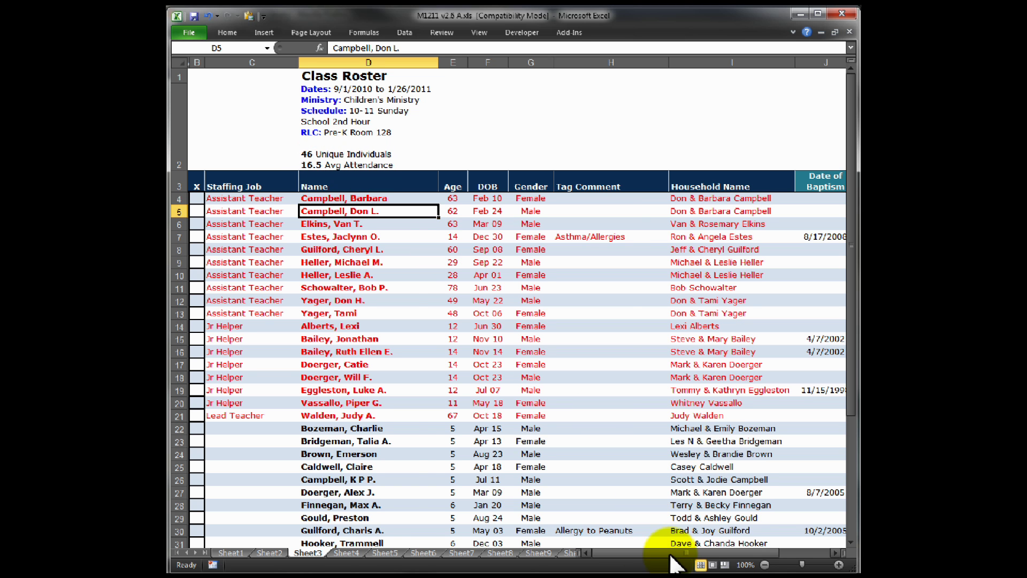
drag(688, 554, 709, 552)
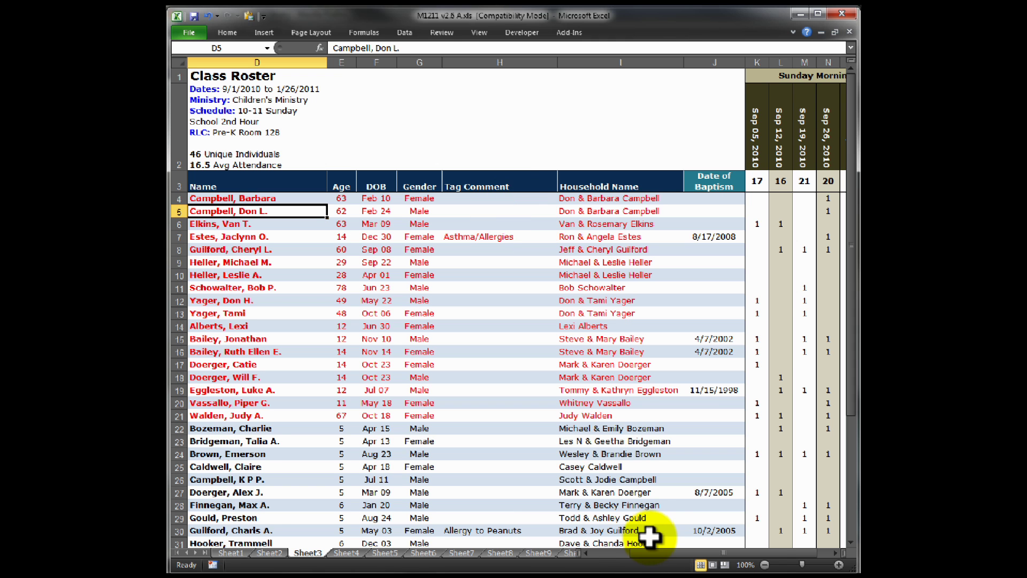
- Switch to Fellowship One in Firefox and review the saved M1211 - All 1st & 2nd Time Visitors report's filters, date range and grid settings
key(alt+Tab)
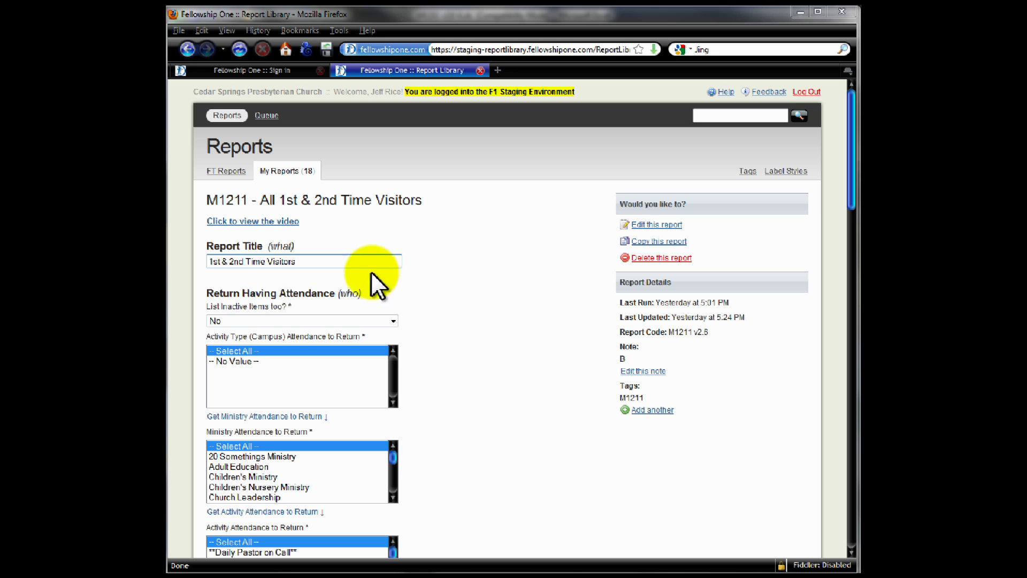
click(492, 306)
scroll(482, 299, down, 7)
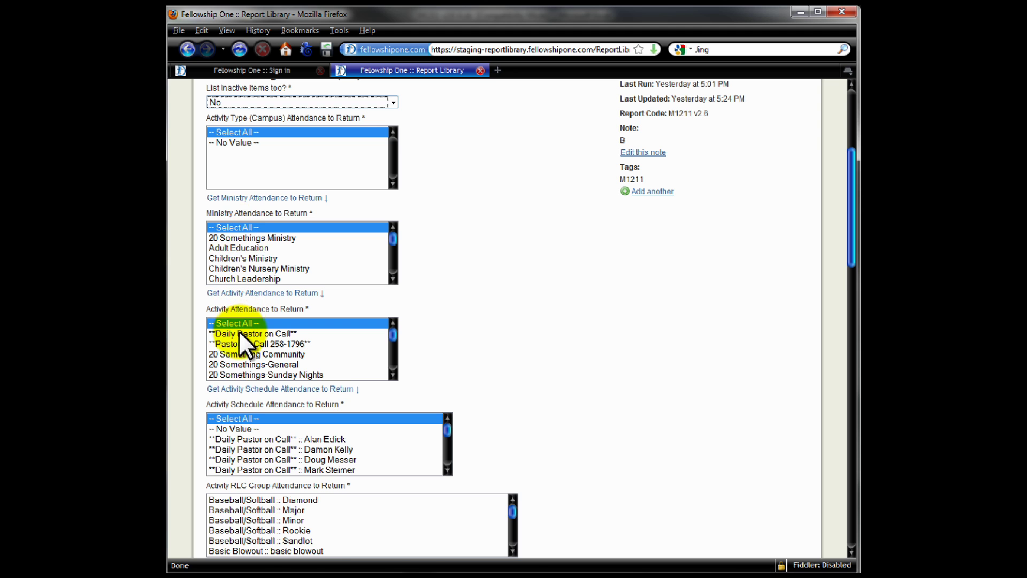
scroll(557, 344, down, 9)
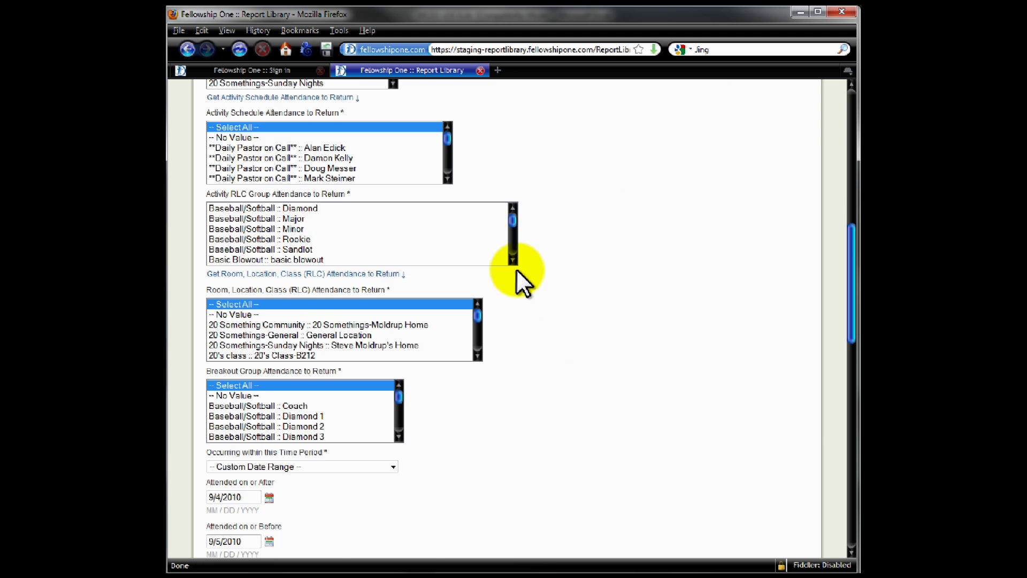
scroll(475, 406, down, 7)
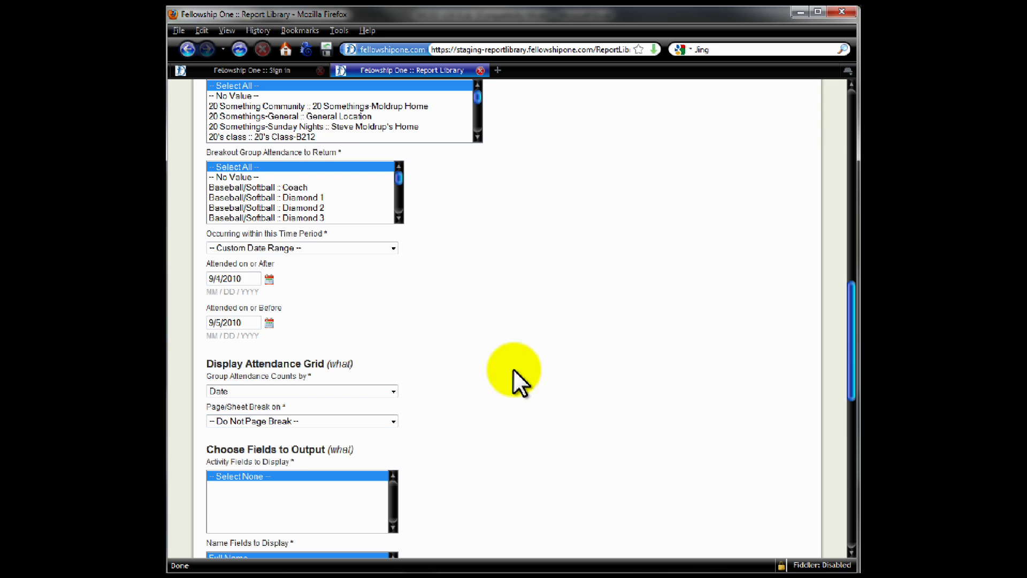
scroll(406, 385, down, 9)
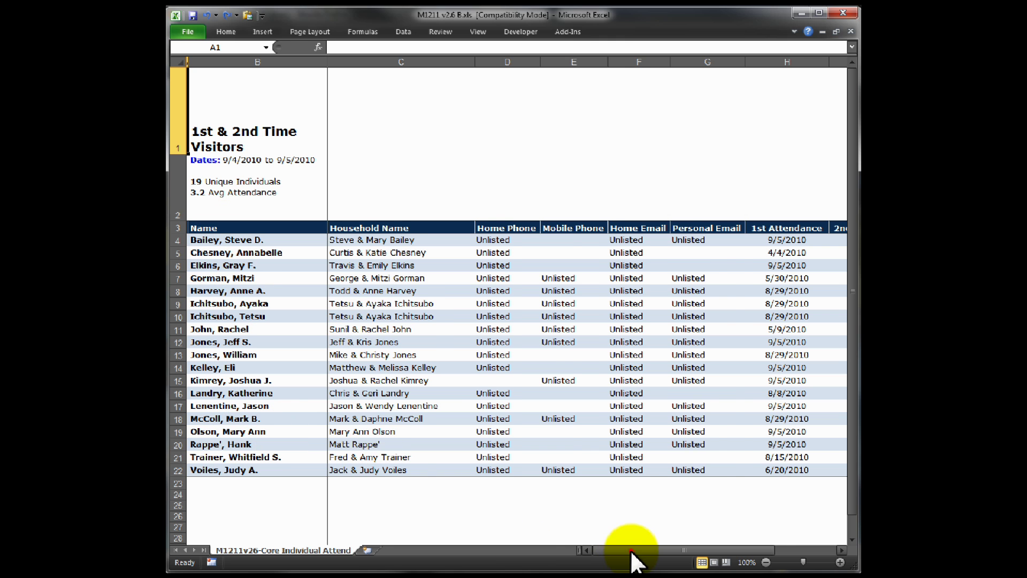
- Highlight the 9/5/2010 dates in rows 4, 6, 12, 14 and 15 of the visitor report's 1st Attendance column
drag(632, 552, 653, 555)
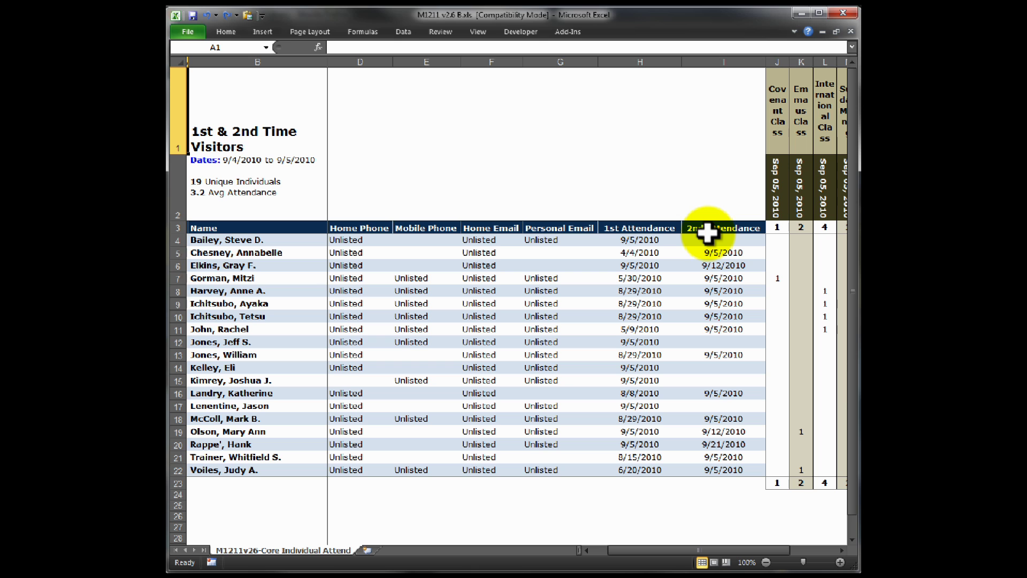
click(642, 240)
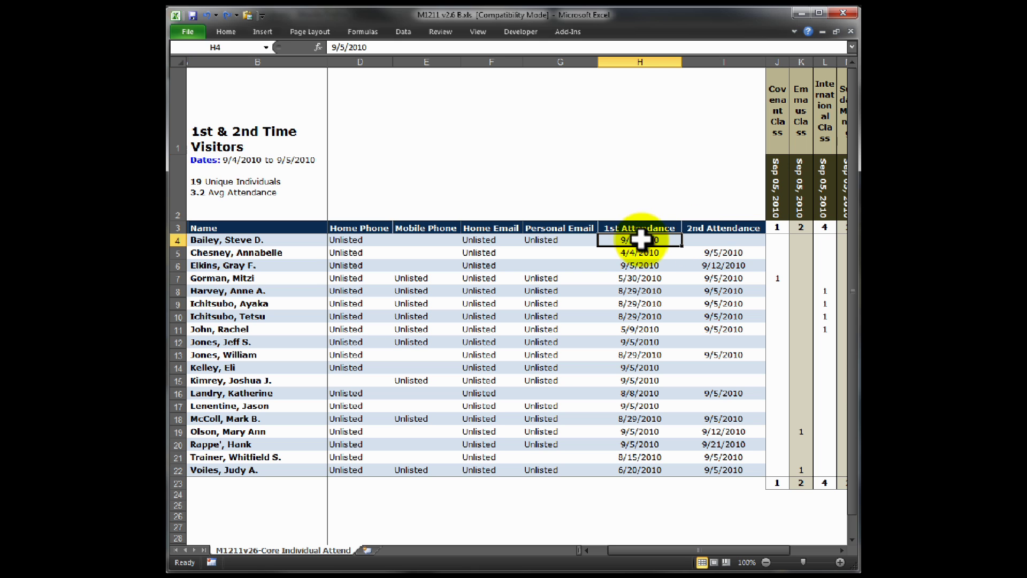
ctrl+click(643, 266)
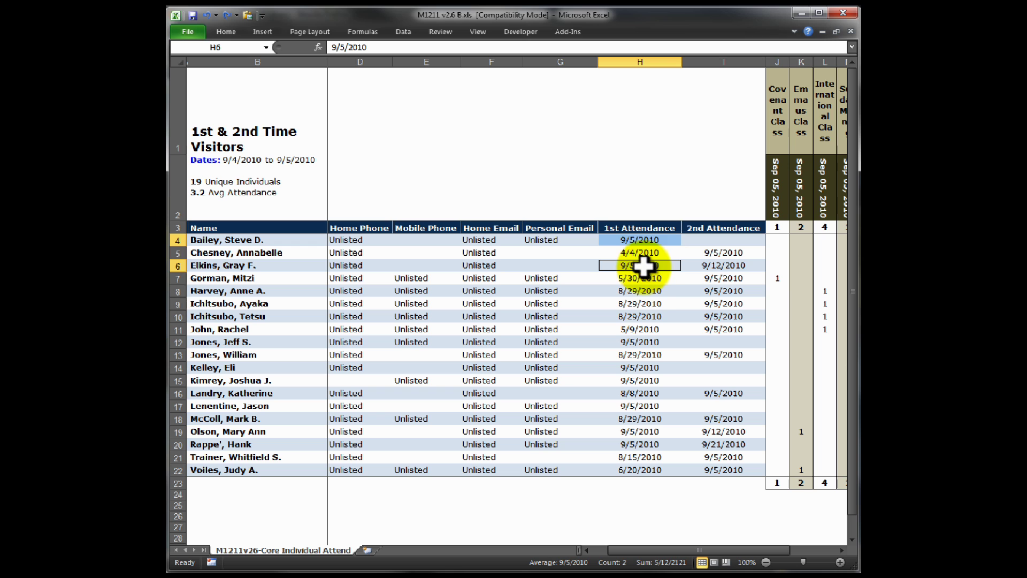
ctrl+click(640, 341)
ctrl+click(642, 368)
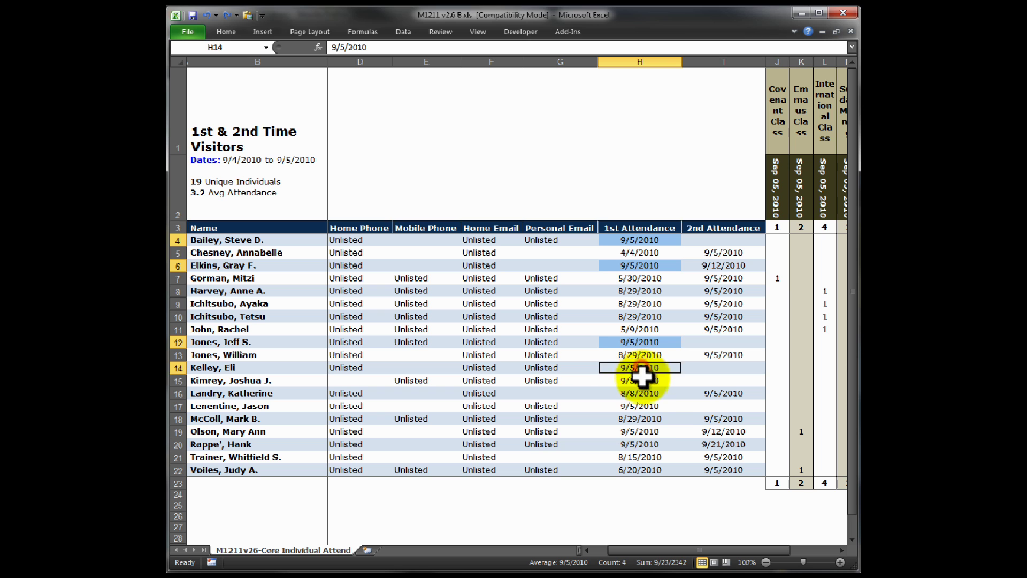
ctrl+click(642, 380)
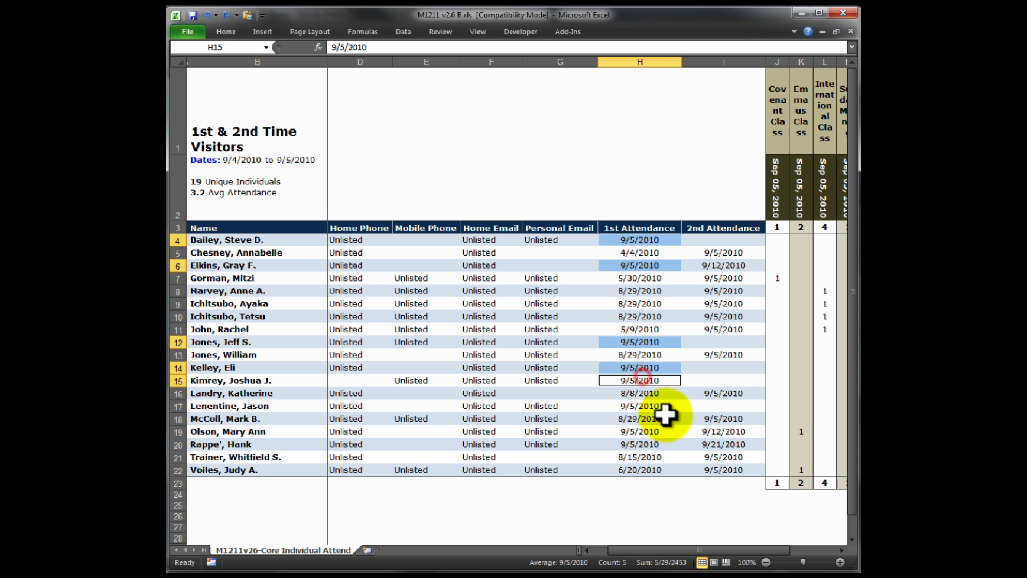
- Highlight the 9/5/2010 dates in row 5 and rows 7 to 11 of the 2nd Attendance column
click(724, 252)
ctrl+click(724, 278)
drag(722, 292, 725, 327)
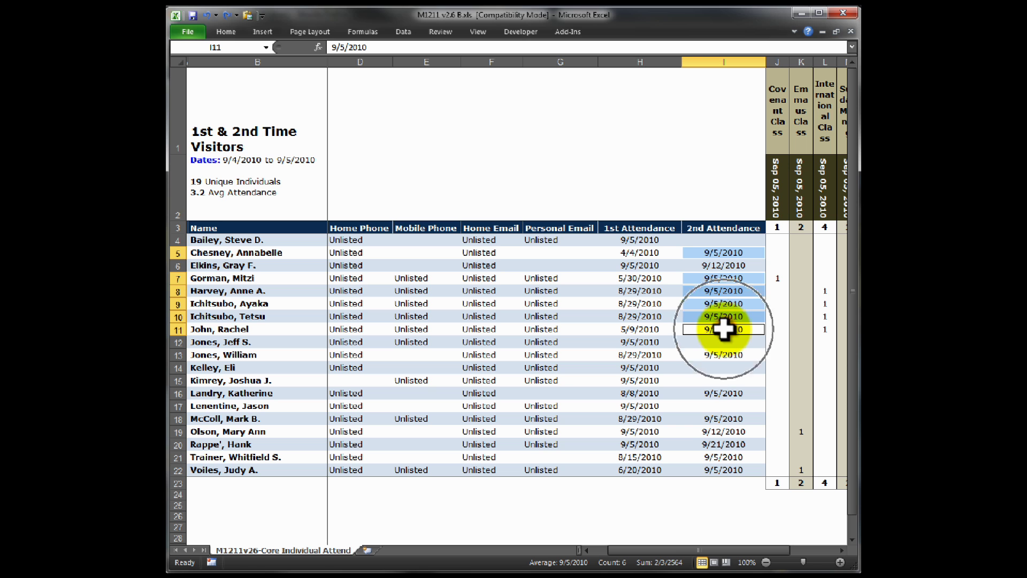
- Examine the visitor report's attendance grid, checking the Covenant Class, Emmaus Class and International Class column headings
drag(705, 552, 738, 550)
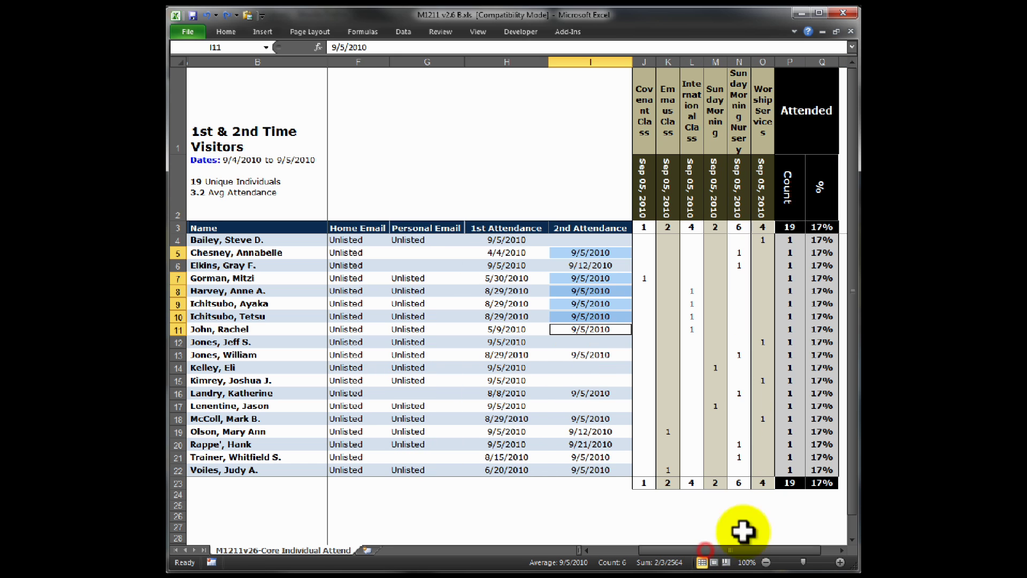
click(646, 105)
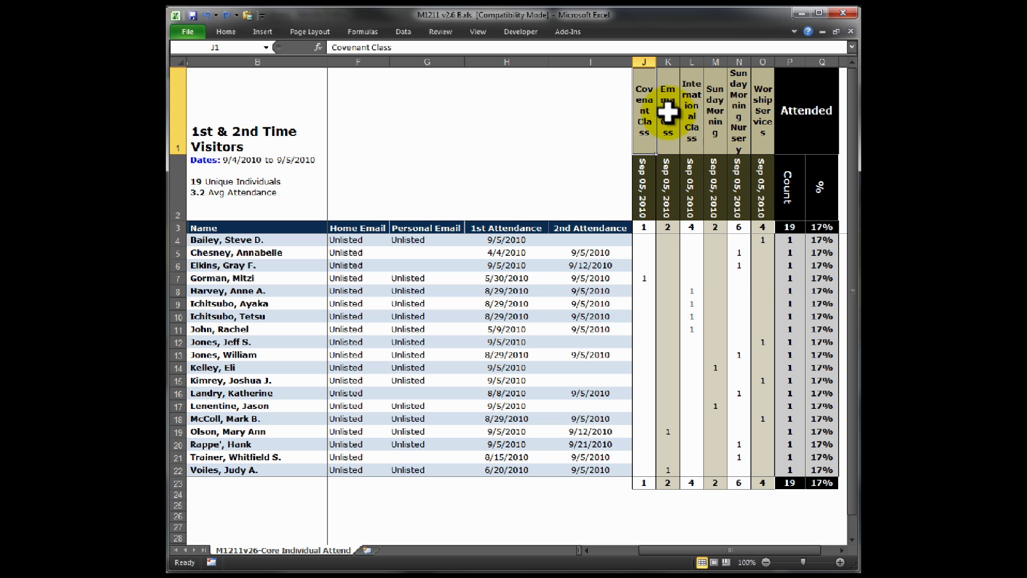
click(669, 117)
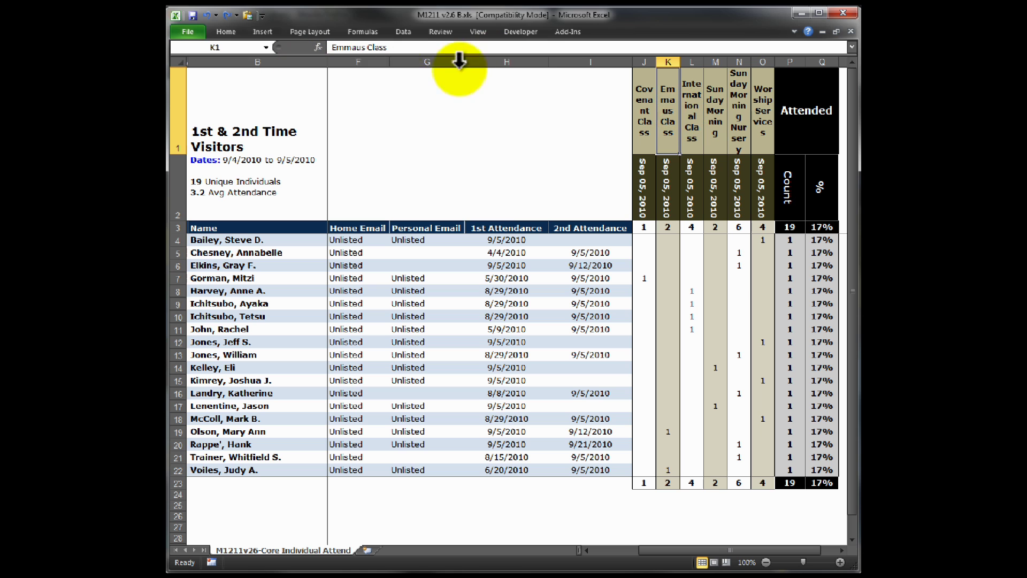
click(694, 111)
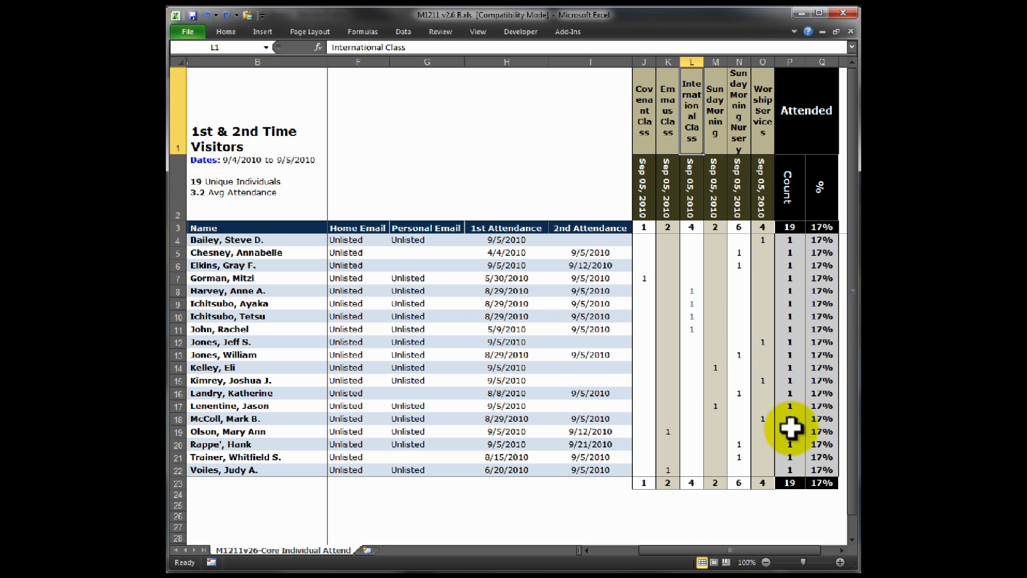
drag(756, 549, 720, 559)
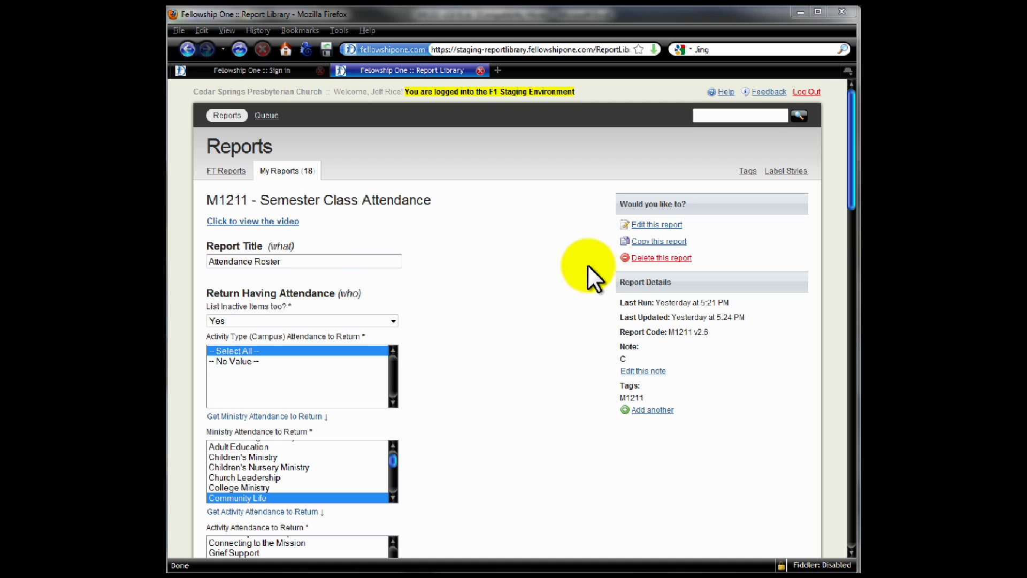
- Review the saved M1211 - Semester Class Attendance report's ministry and activity filters, custom date range, attendance grouping and page break
scroll(551, 275, down, 3)
scroll(548, 269, down, 3)
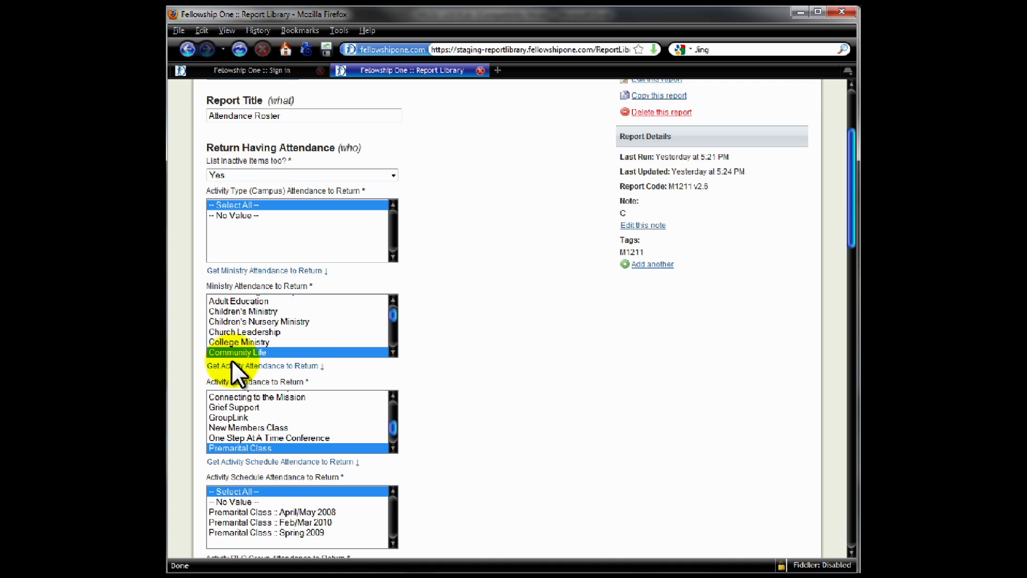
scroll(486, 405, down, 6)
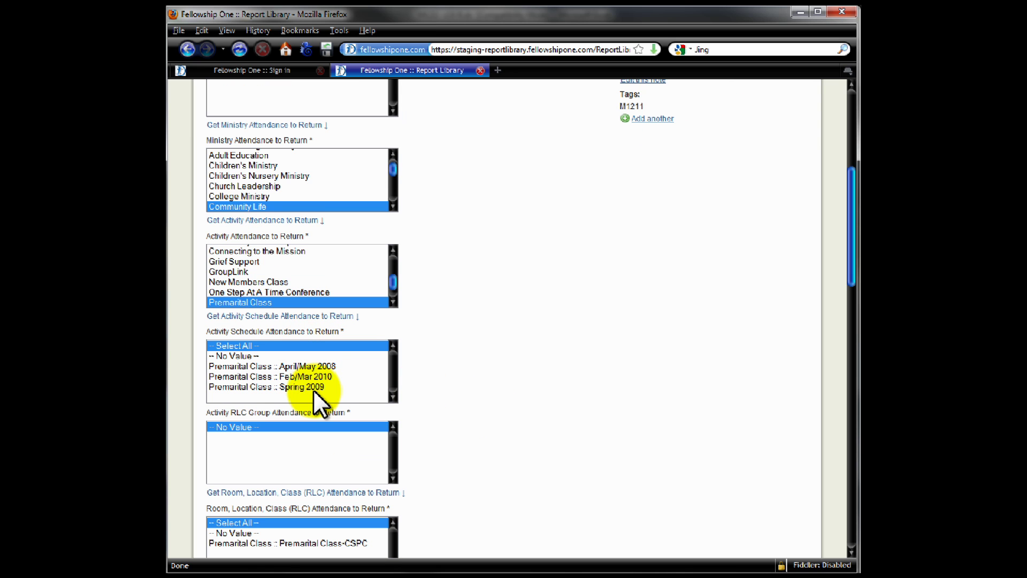
scroll(451, 349, down, 9)
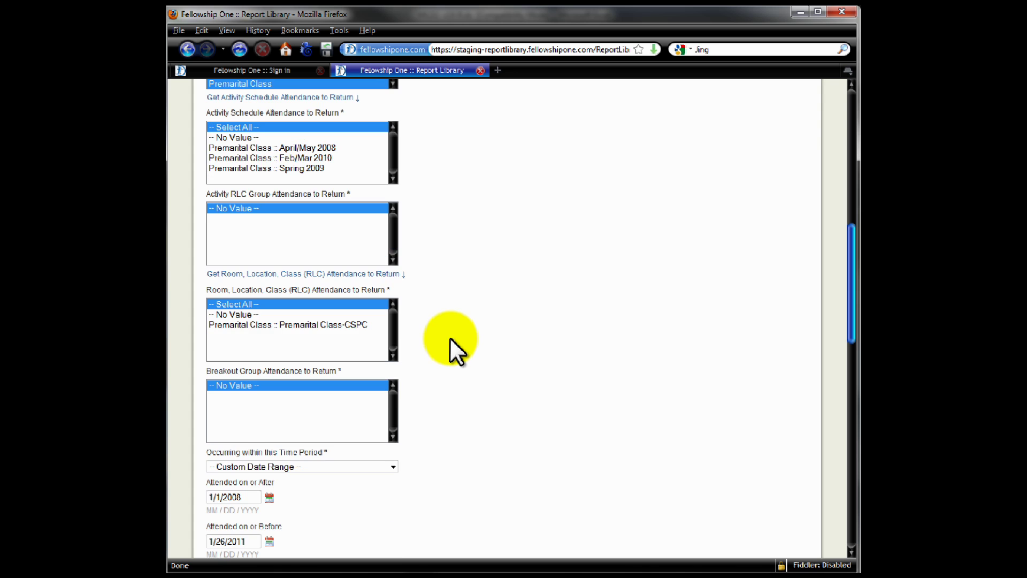
scroll(450, 336, down, 9)
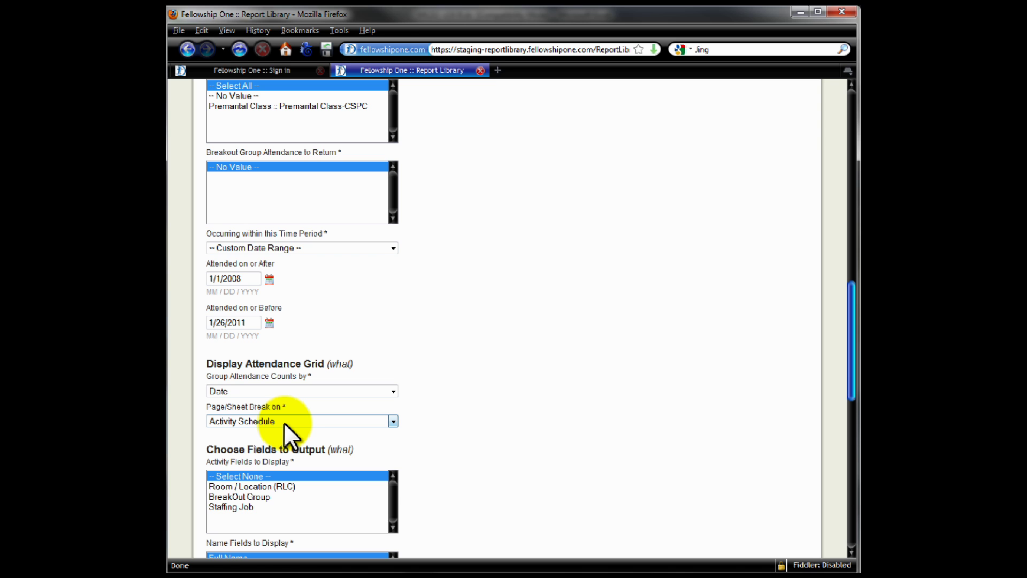
- Switch to M1211 v2.6 C.xls in Excel and review Sheet1's attendance roster through the wedding date, class attendance and total columns
click(209, 551)
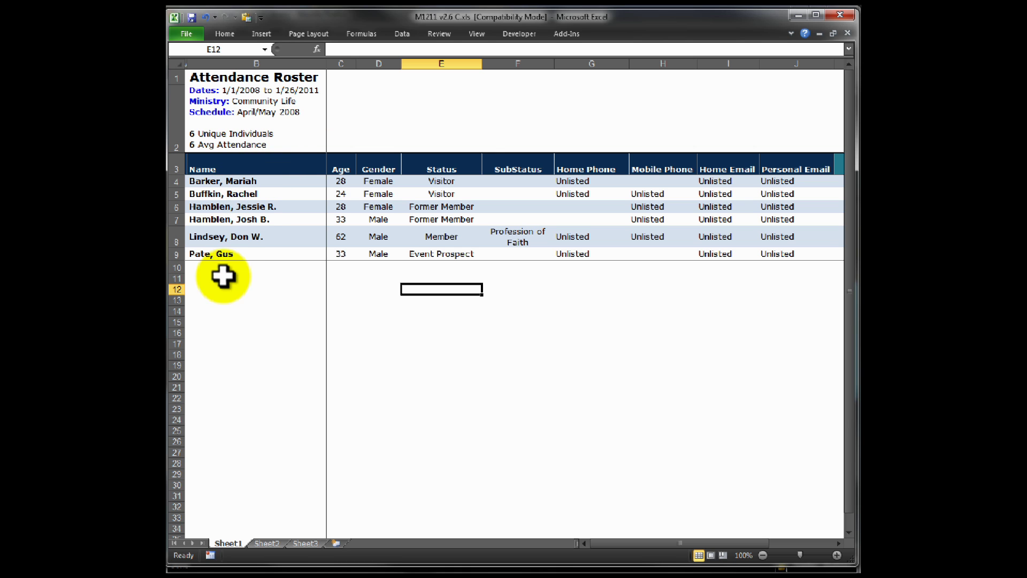
drag(627, 547, 682, 543)
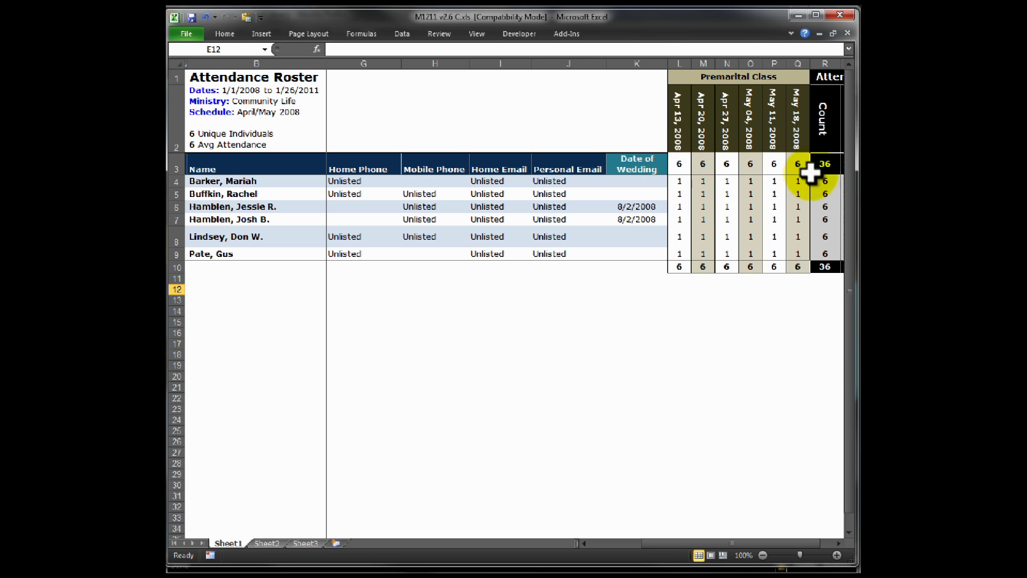
drag(732, 539, 756, 538)
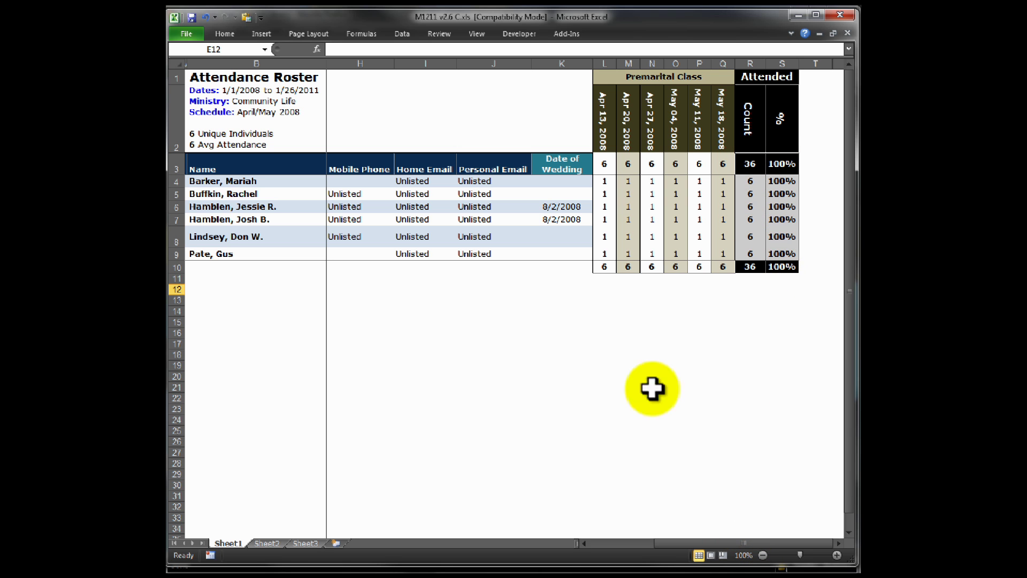
- Review the Sheet2 and Sheet3 attendance rosters for their schedules, attendees and class attendance columns
click(271, 543)
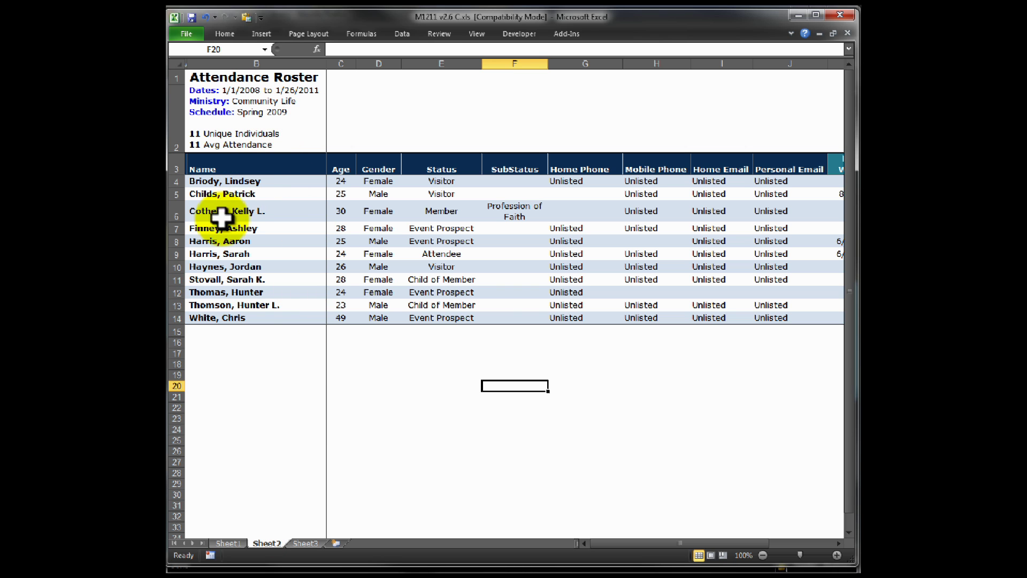
drag(658, 542, 735, 538)
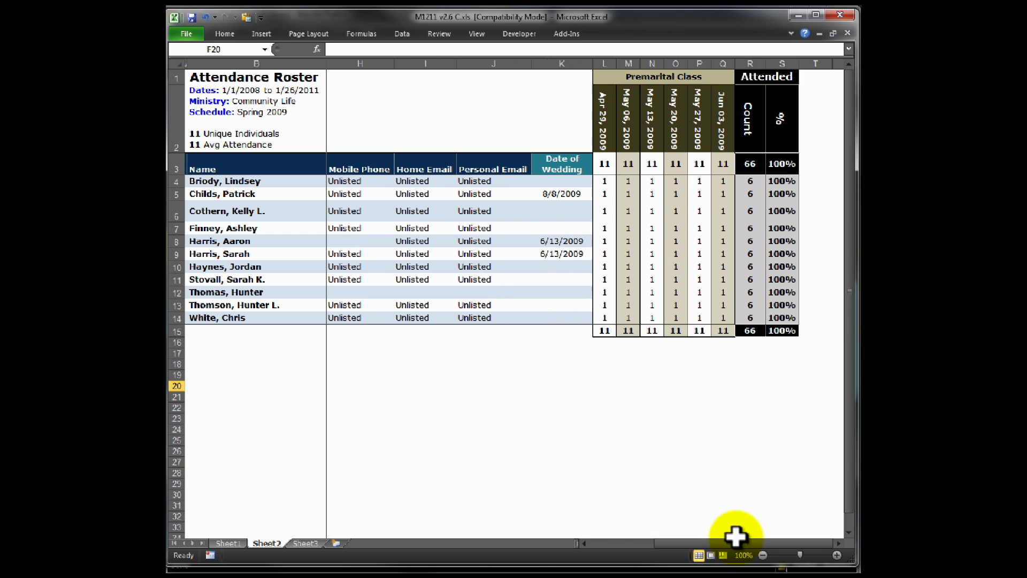
click(306, 543)
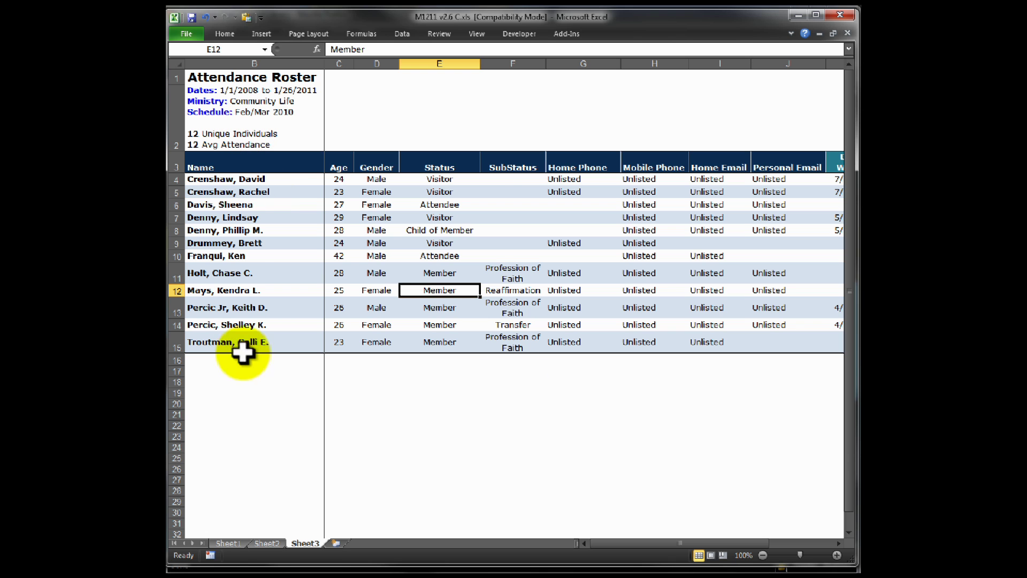
drag(637, 544, 735, 541)
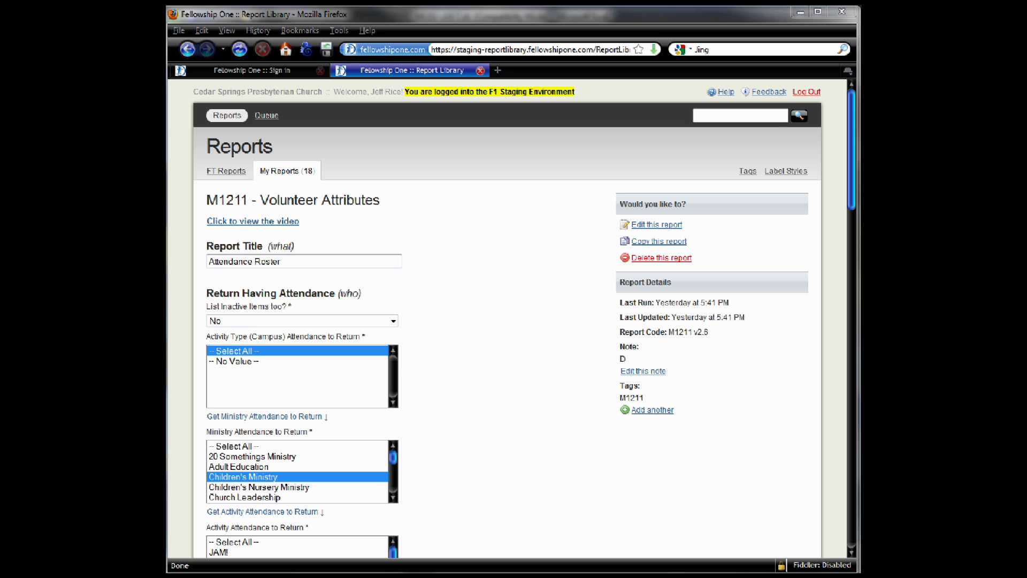
- Review the saved M1211 - Volunteer Attributes report's ministry and activity filters, date range, attendance grid settings, output fields and attribute selections
click(516, 293)
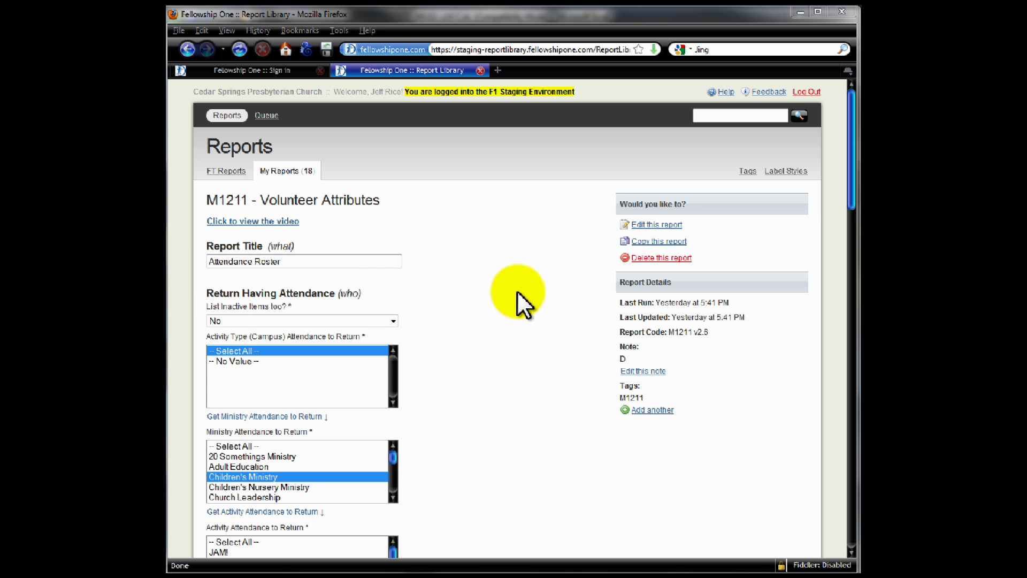
scroll(519, 299, down, 3)
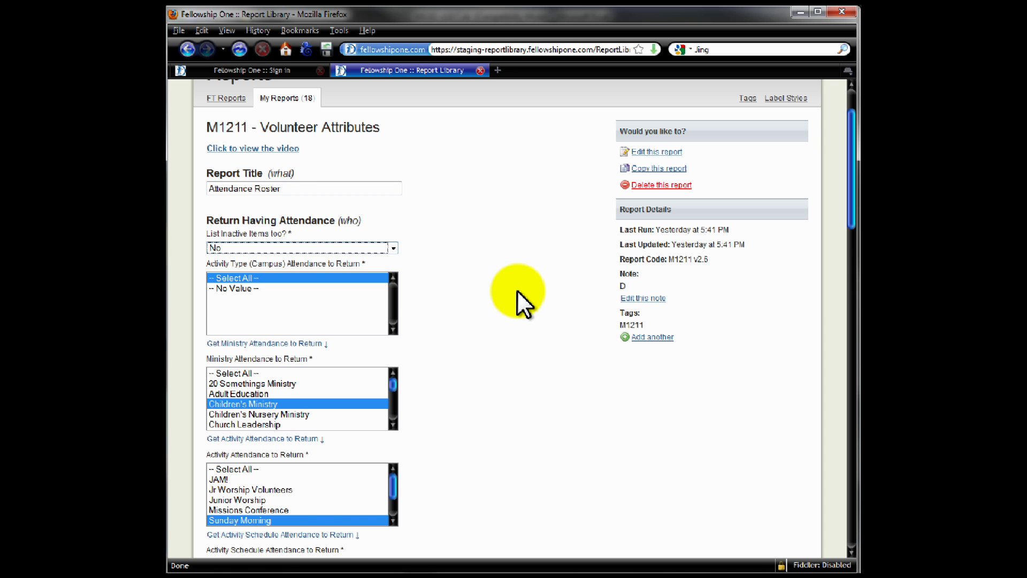
scroll(517, 300, down, 3)
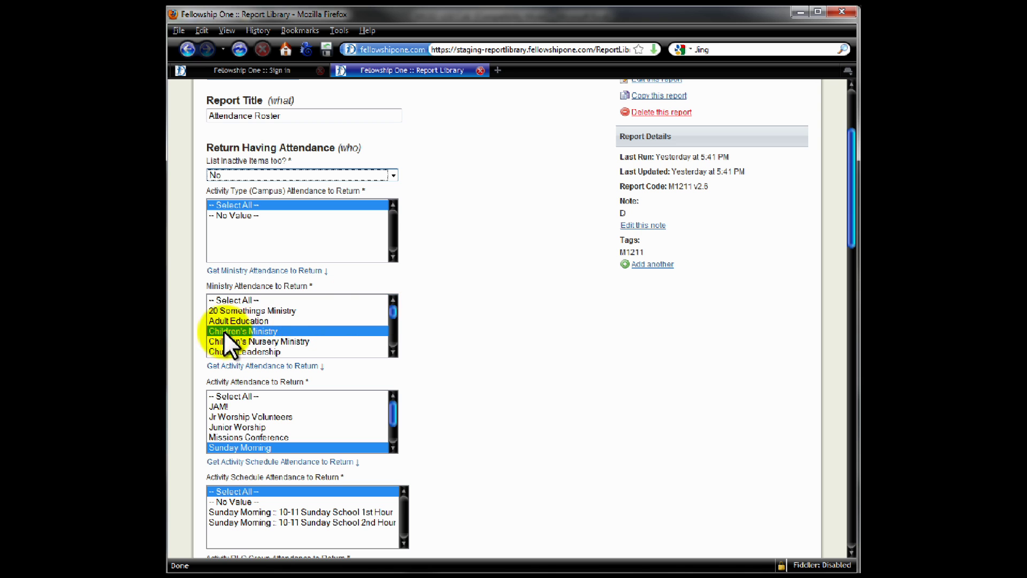
scroll(559, 411, down, 9)
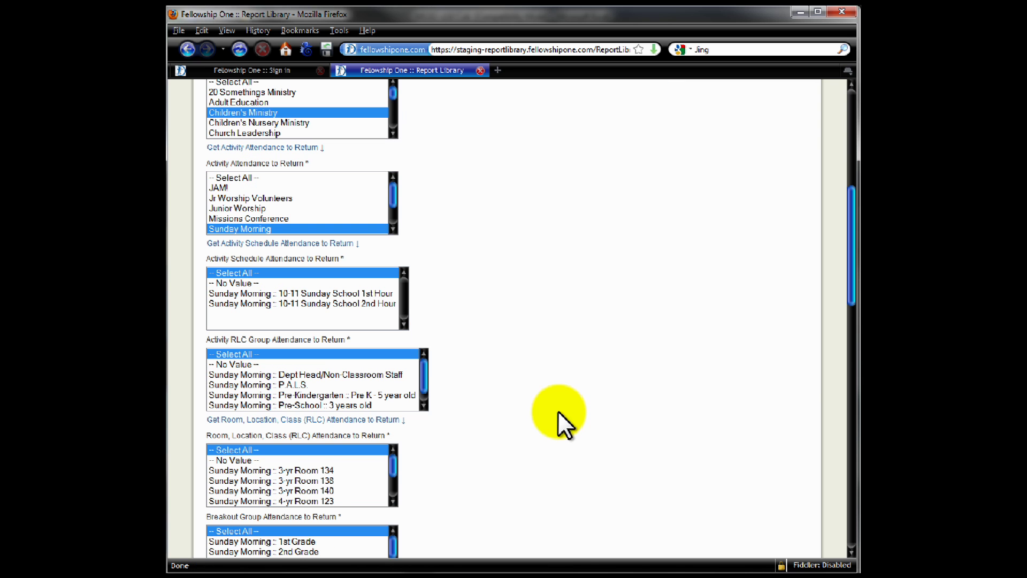
scroll(494, 300, down, 18)
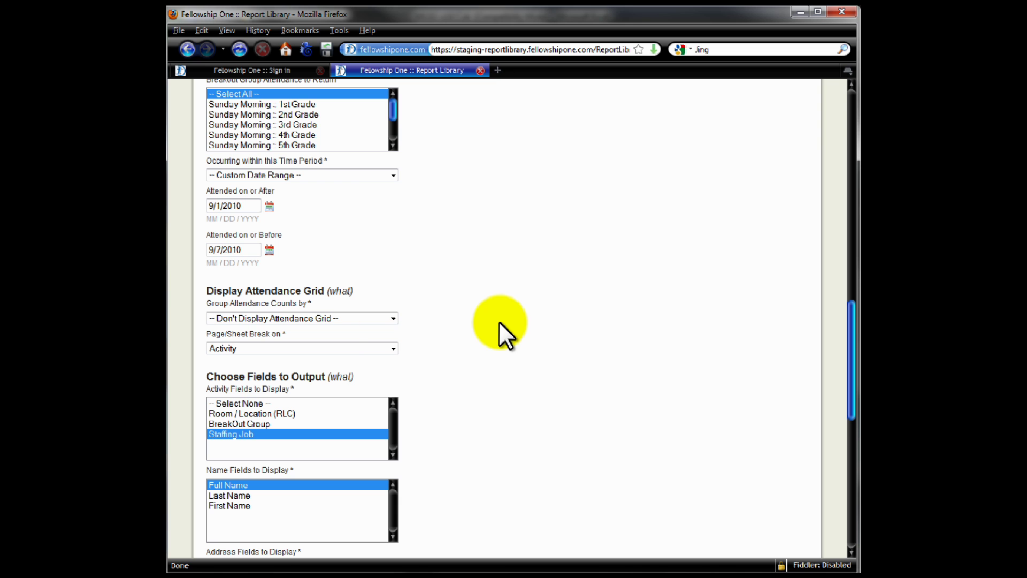
scroll(503, 323, down, 7)
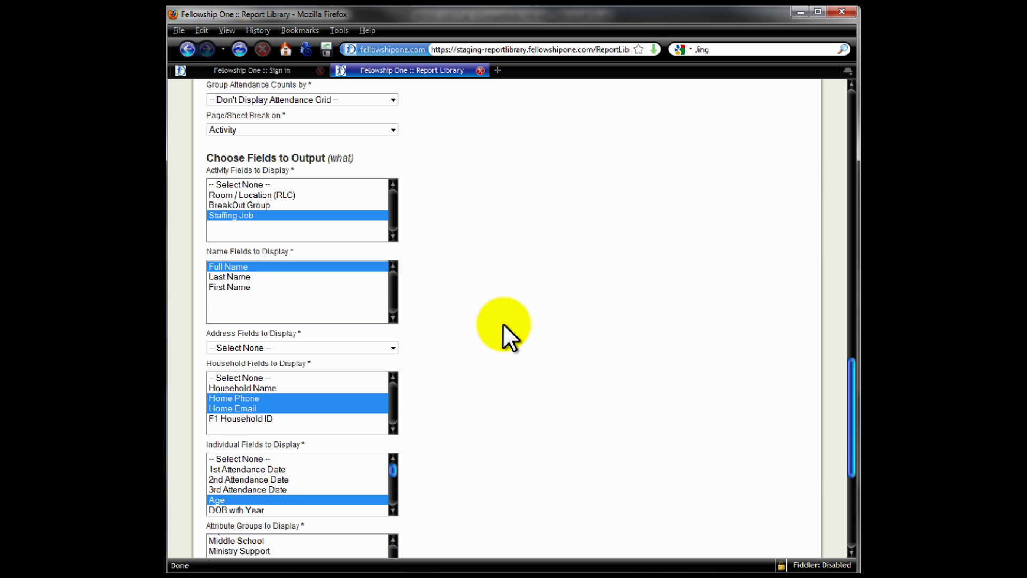
scroll(486, 367, down, 5)
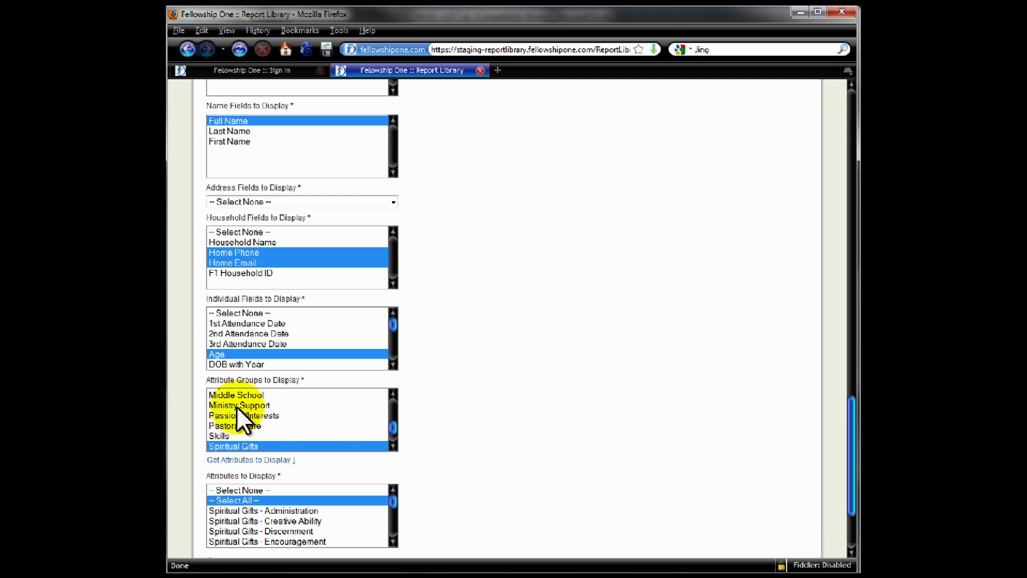
scroll(532, 409, down, 4)
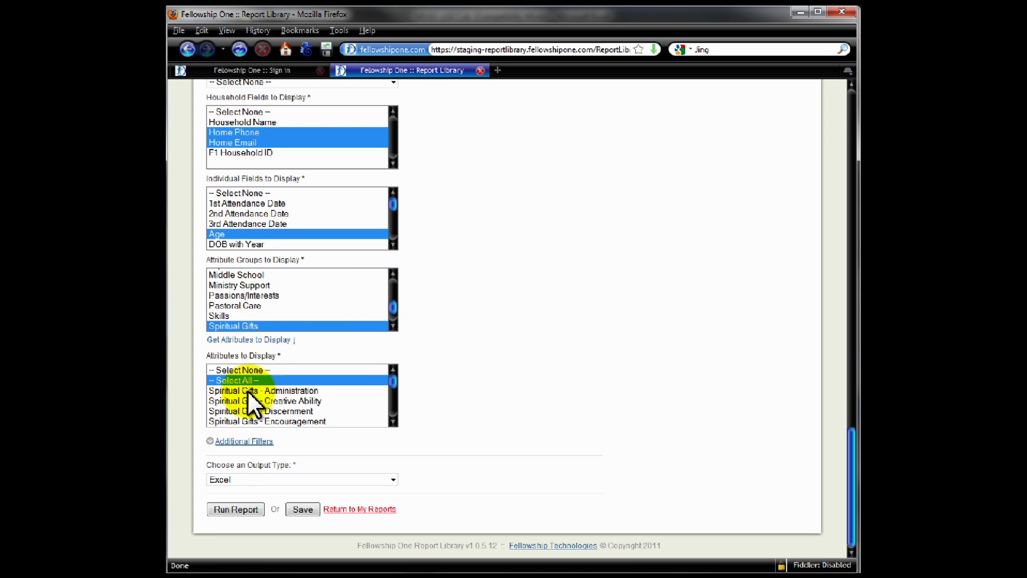
- Expand the Volunteer Attributes report's additional filters and review the assignment, visitor, quantity limit, status and age criteria
click(261, 441)
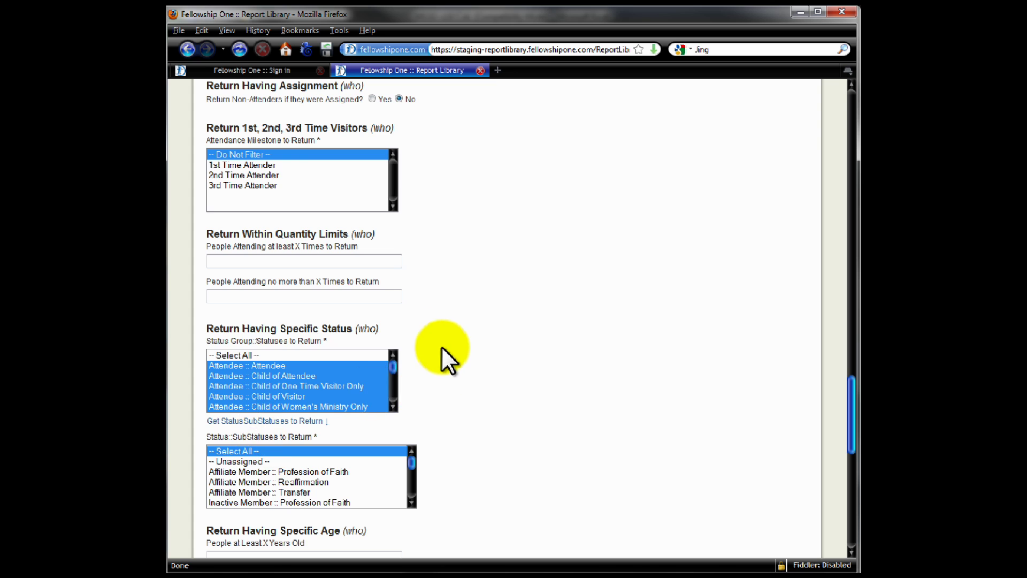
scroll(438, 342, up, 5)
scroll(439, 341, down, 12)
scroll(439, 338, down, 2)
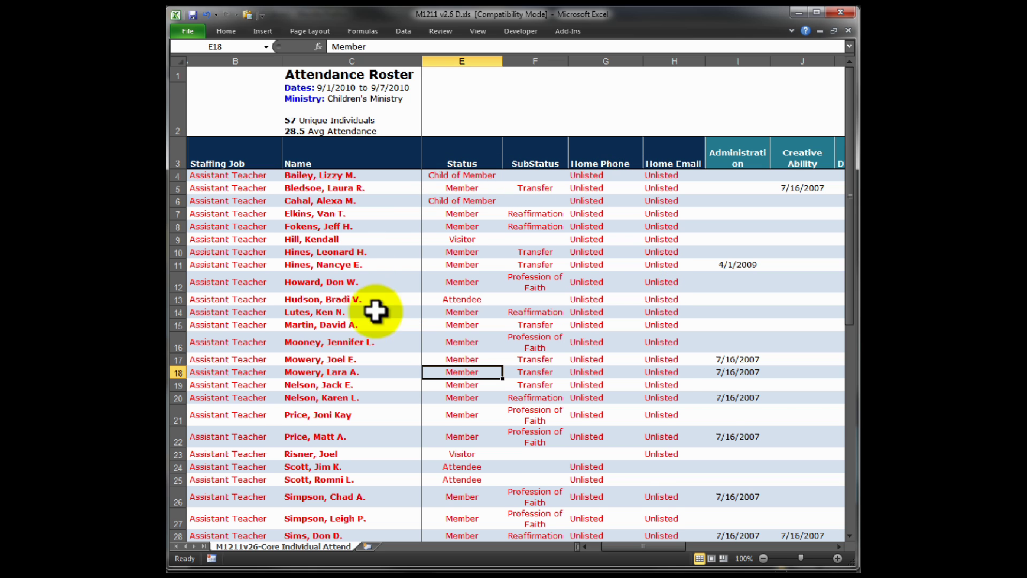
- Switch to M1211 v2.6 D.xls in Excel and review the volunteer roster's staffing jobs and spiritual gift columns through Would like to know gifts
scroll(662, 386, down, 10)
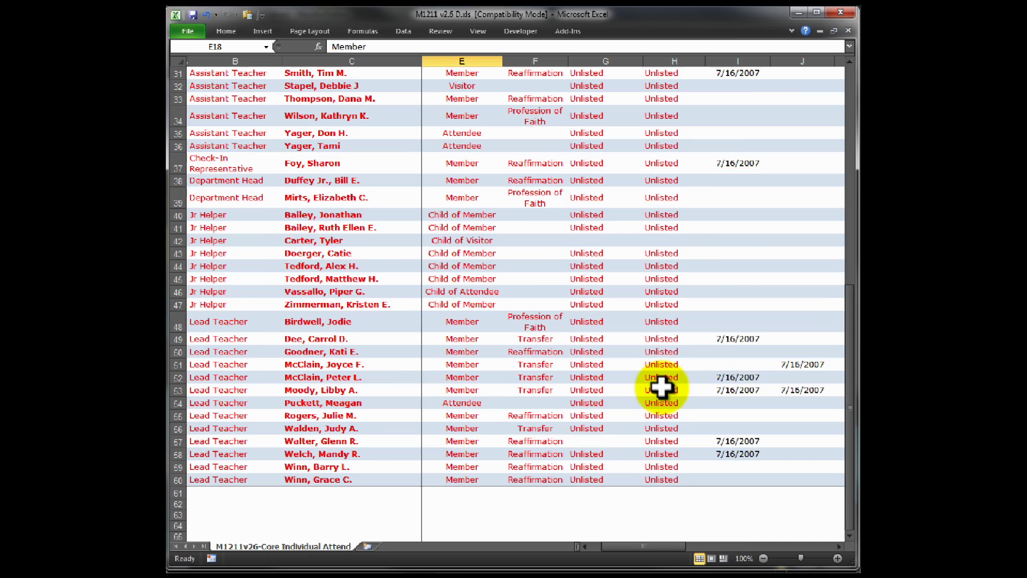
scroll(661, 386, up, 10)
drag(636, 544, 690, 545)
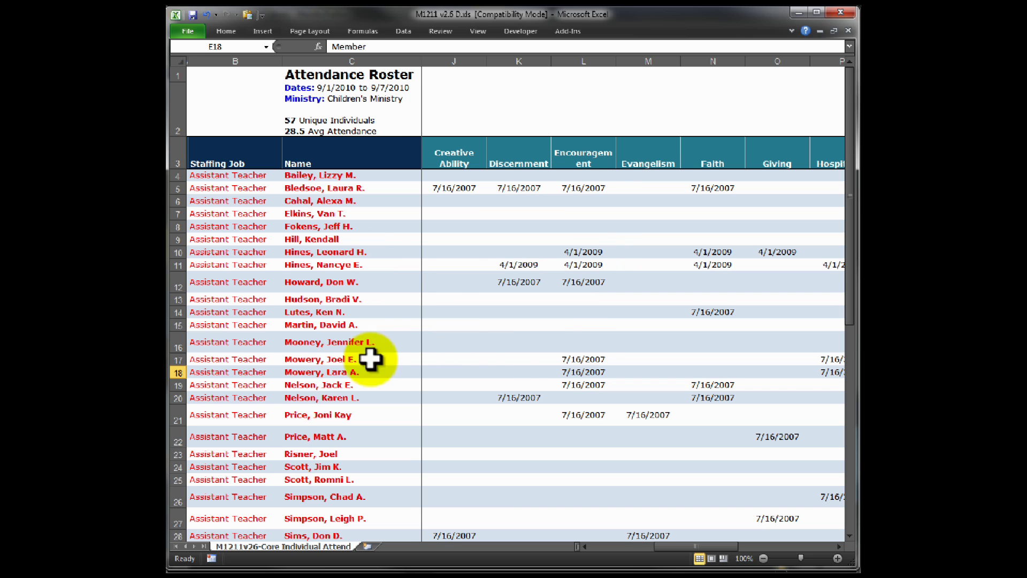
drag(674, 547, 786, 452)
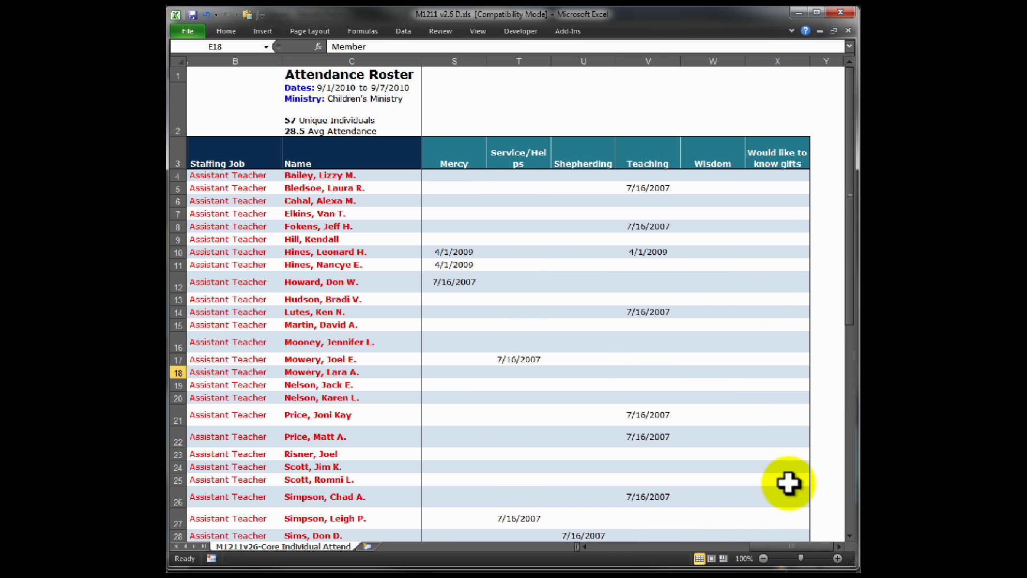
drag(775, 547, 598, 547)
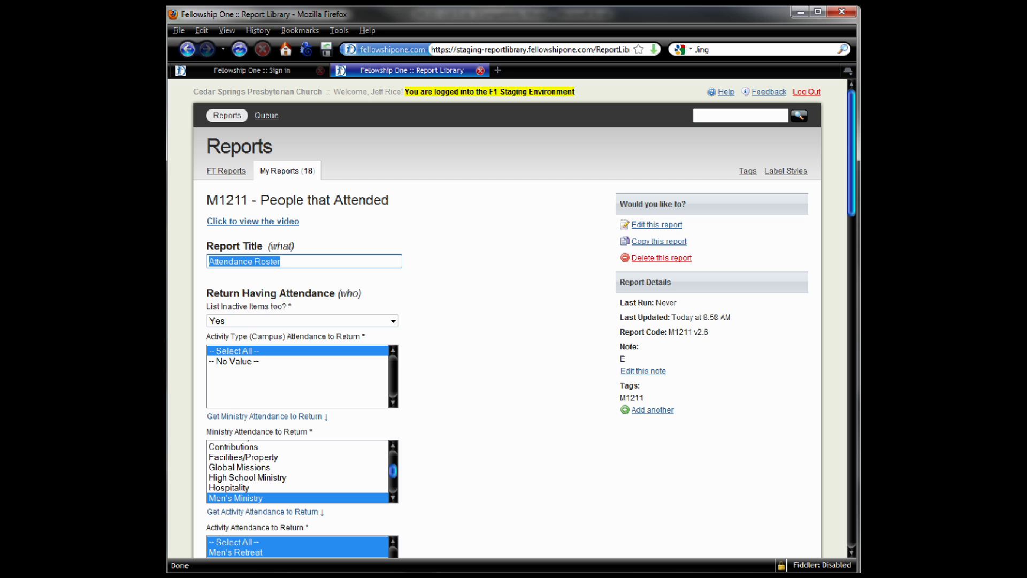
- Review the saved M1211 - People that Attended report's ministry, activity, location and breakout group filters, time period, page break and output fields
click(443, 266)
scroll(471, 273, down, 5)
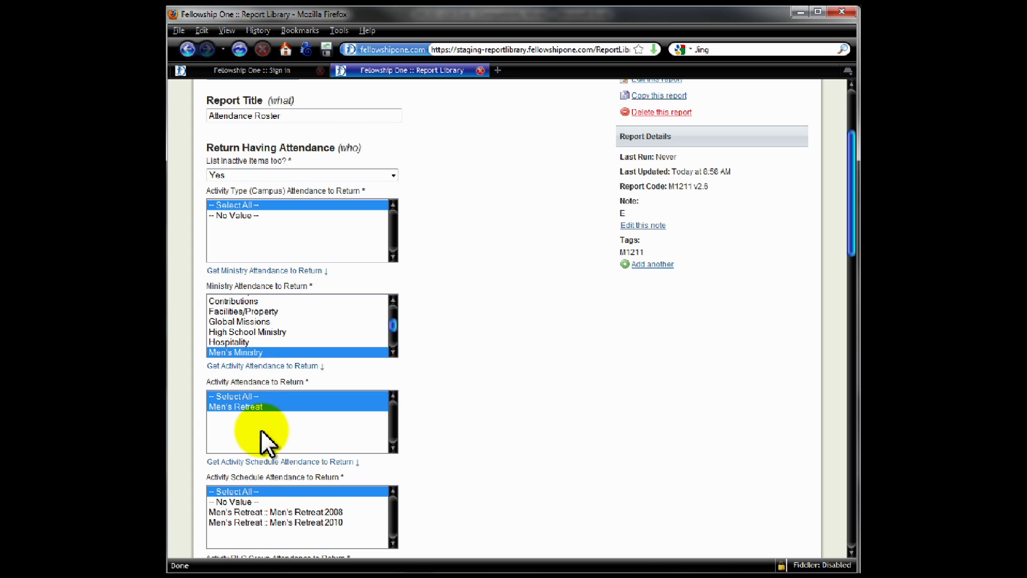
scroll(470, 388, down, 7)
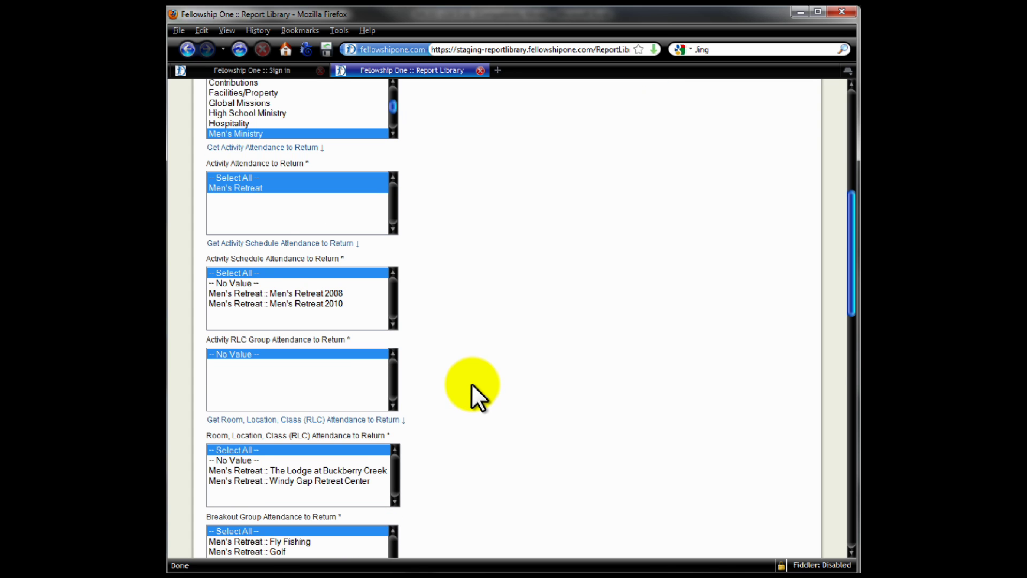
scroll(472, 384, down, 7)
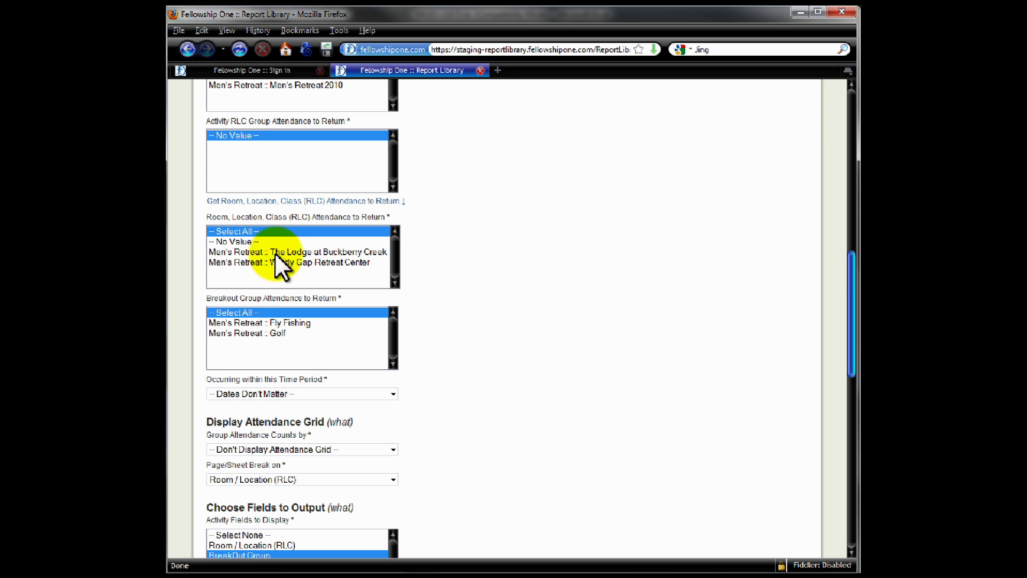
scroll(443, 408, down, 5)
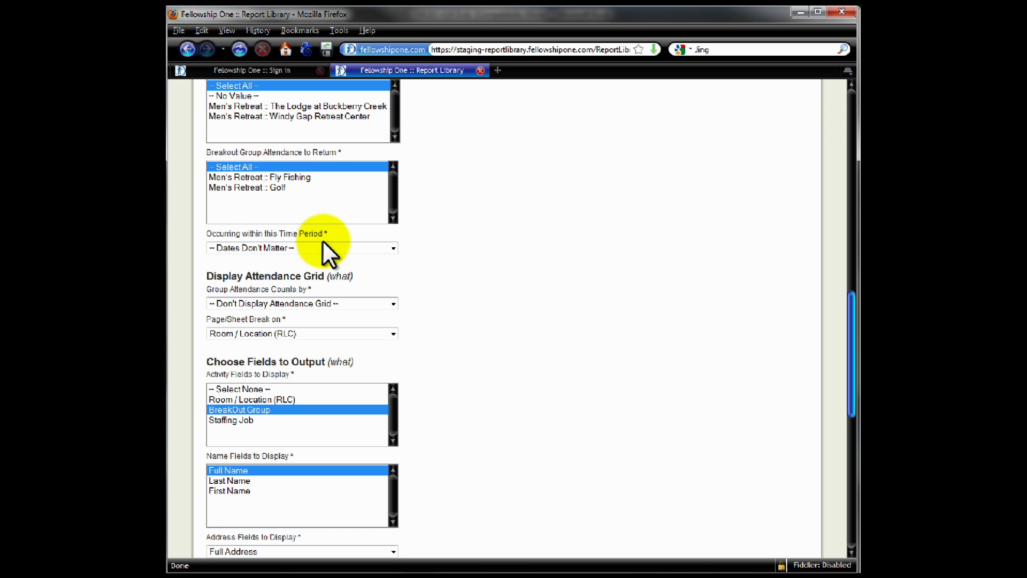
scroll(492, 314, down, 3)
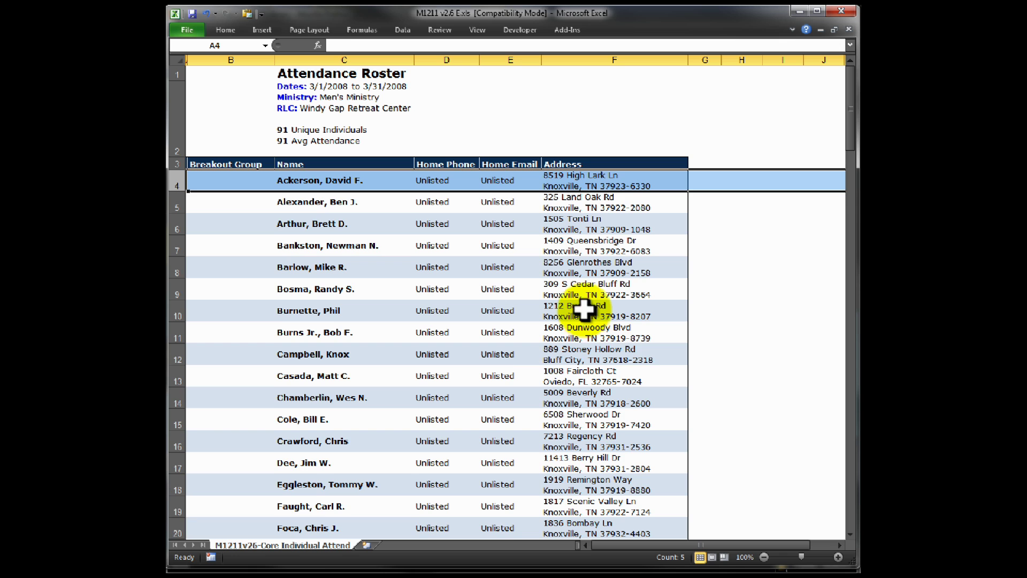
- Switch to M1211 v2.6 E.xls in Excel and review the Men's Ministry attendance roster's breakout groups down to the last attendee
scroll(583, 313, down, 4)
scroll(592, 339, down, 19)
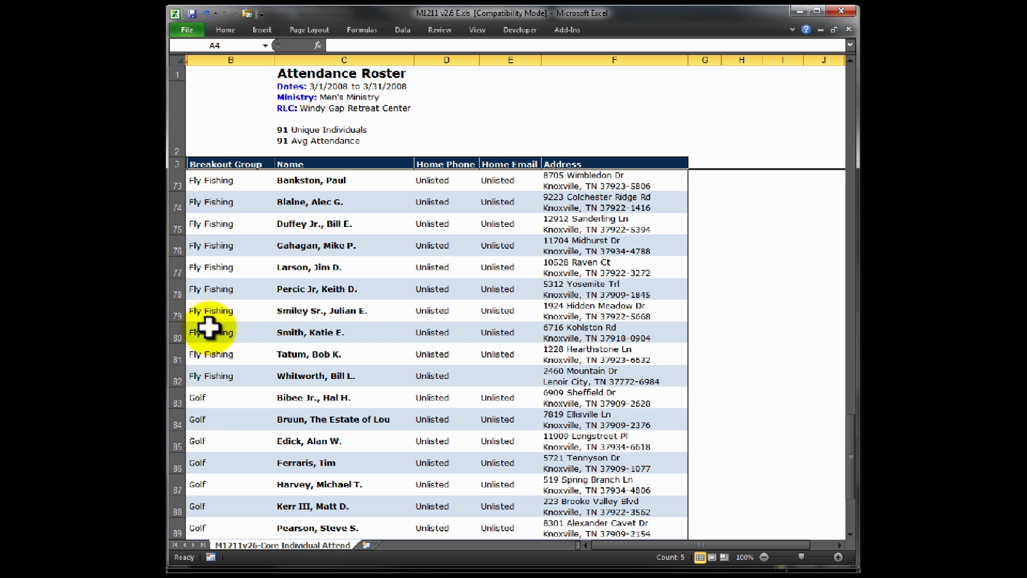
scroll(396, 418, down, 5)
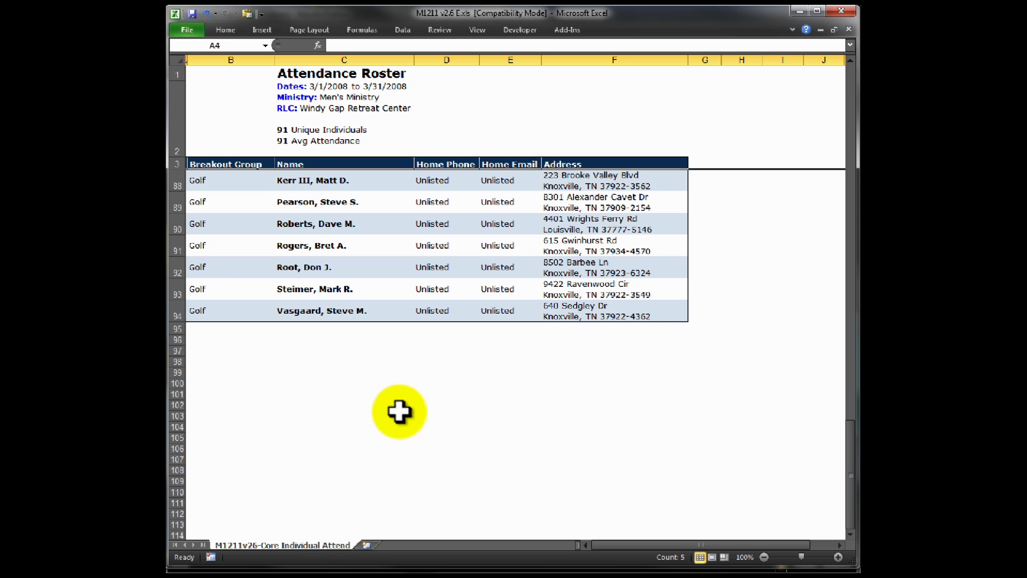
scroll(407, 406, up, 20)
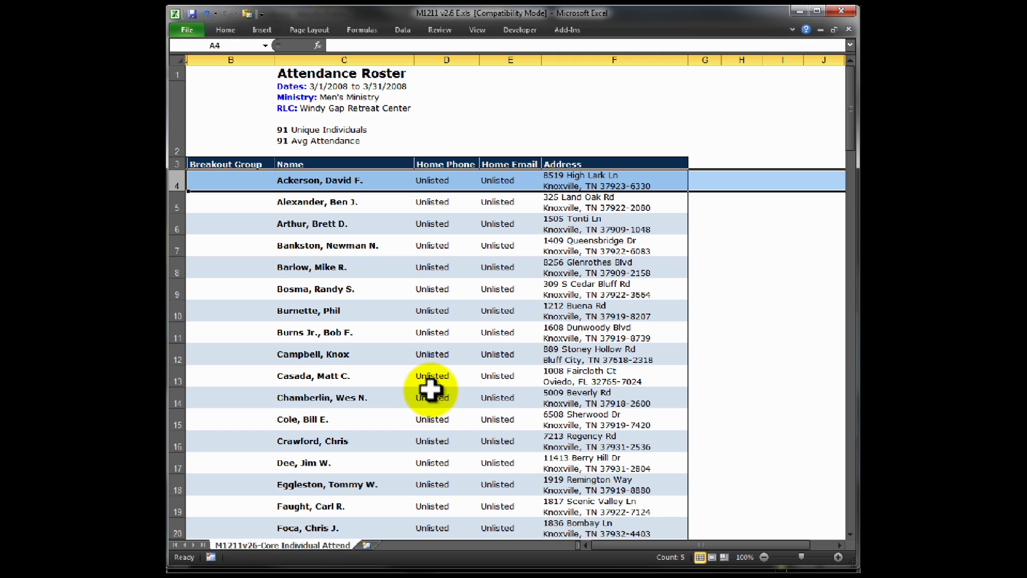